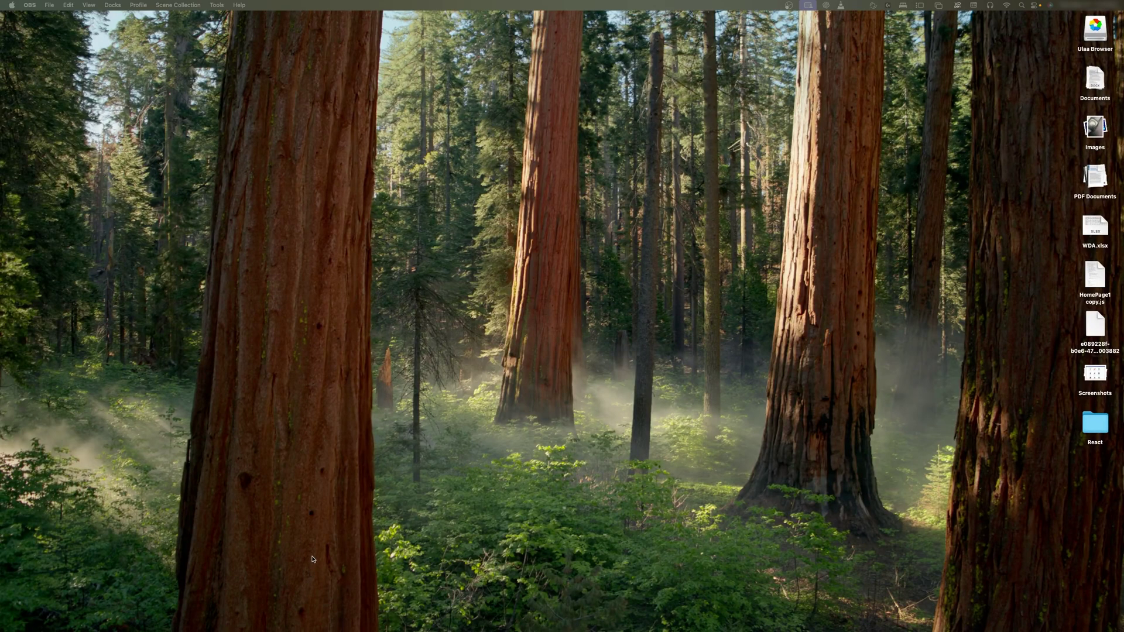
Step: Open Launchpad on its second page of apps and make removable apps show their delete badges
mouse_move(193, 630)
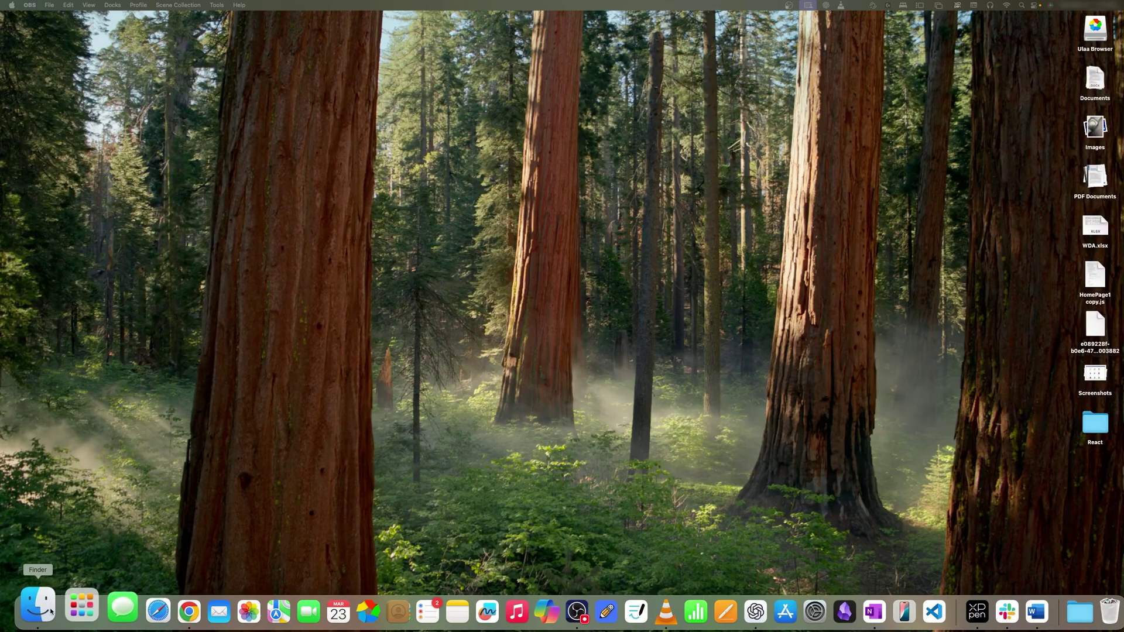
click(70, 606)
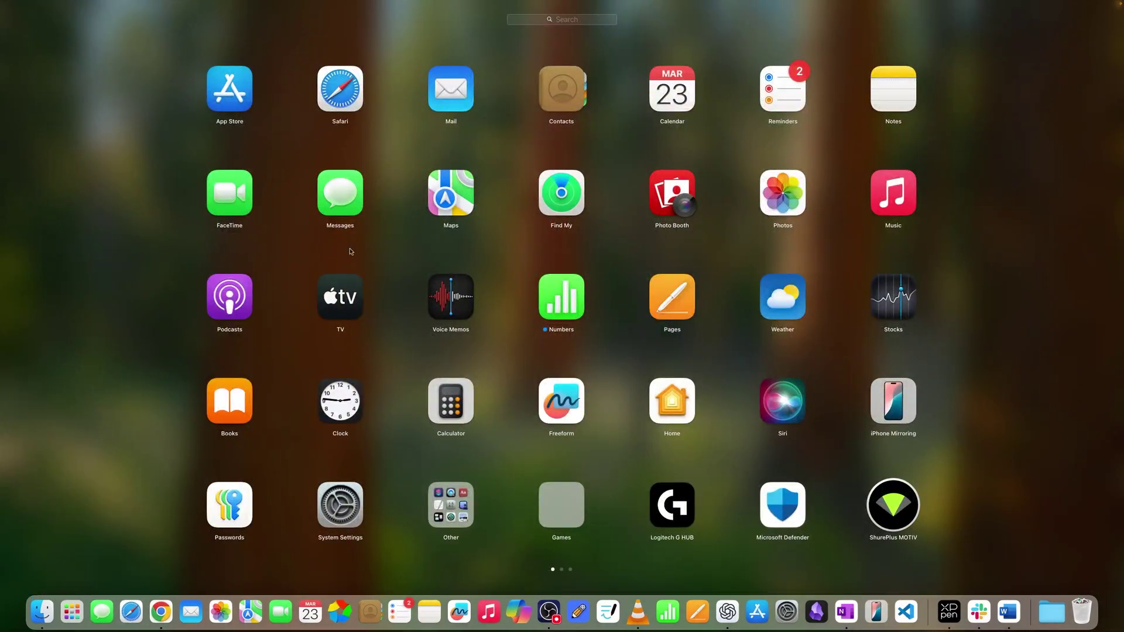
drag(852, 353, 729, 347)
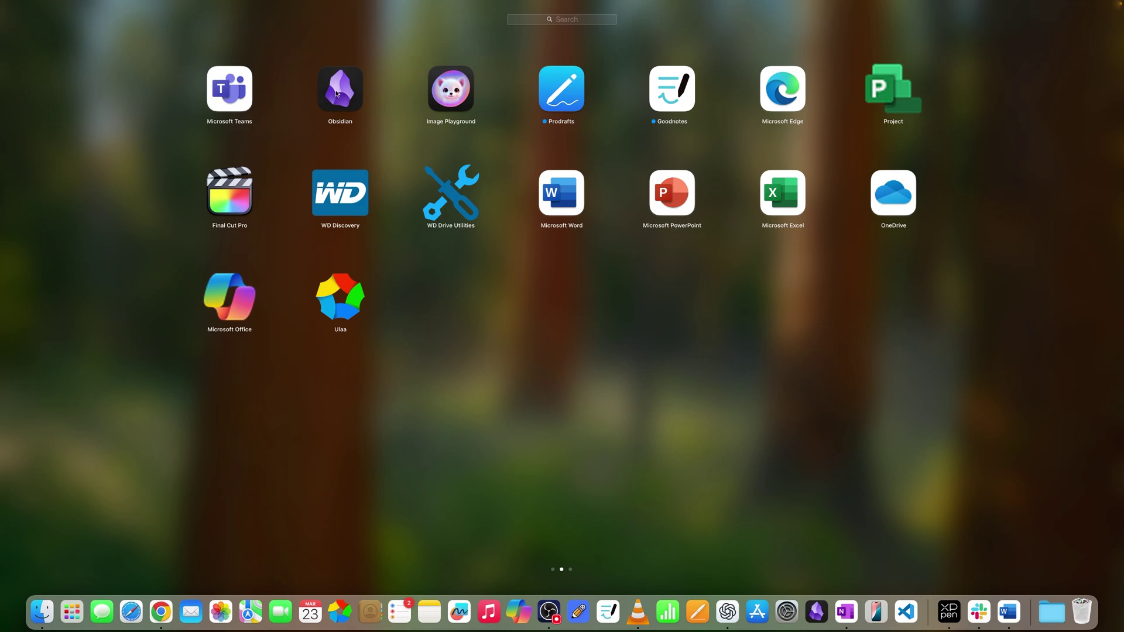
click(337, 94)
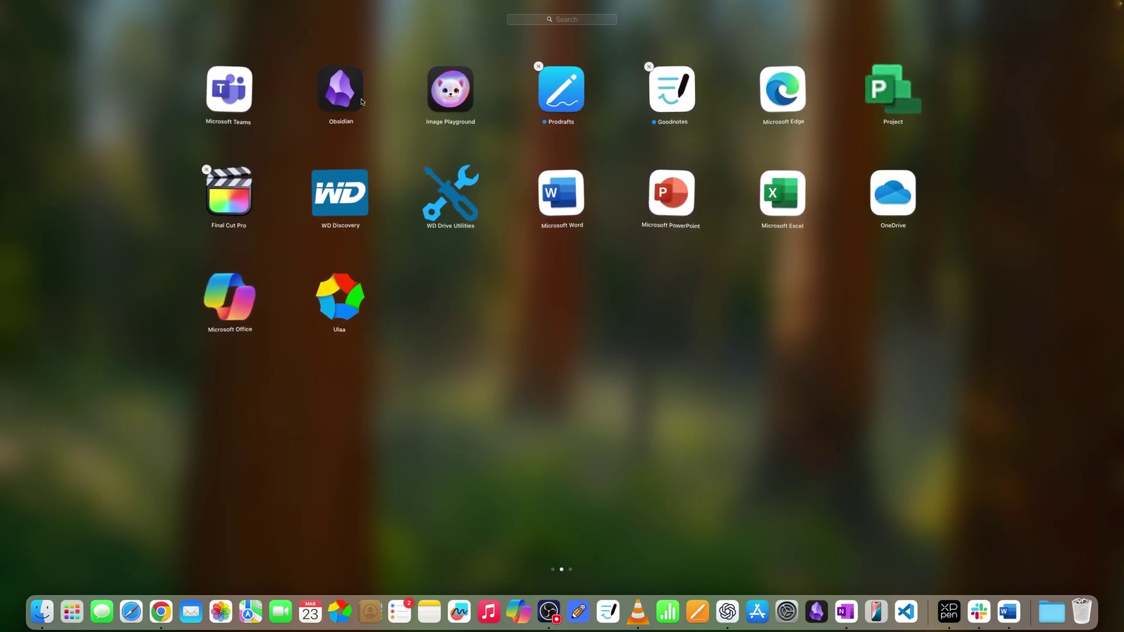
Step: Delete BetterSnapTool from Launchpad's third page, then return to the second page
scroll(498, 275, left, 2)
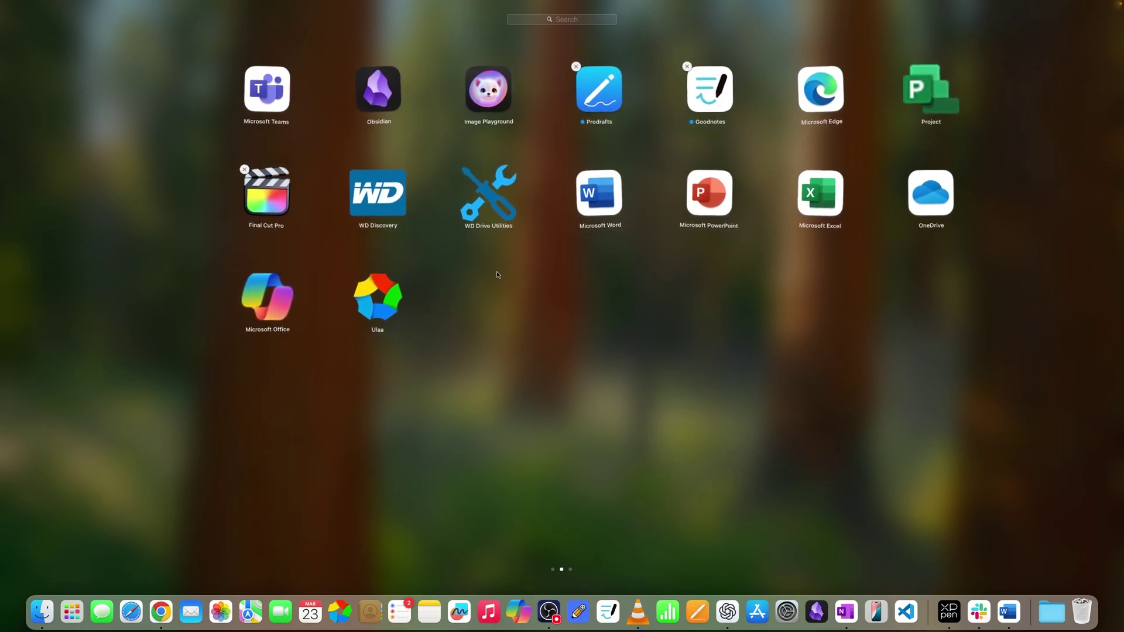
scroll(498, 275, right, 5)
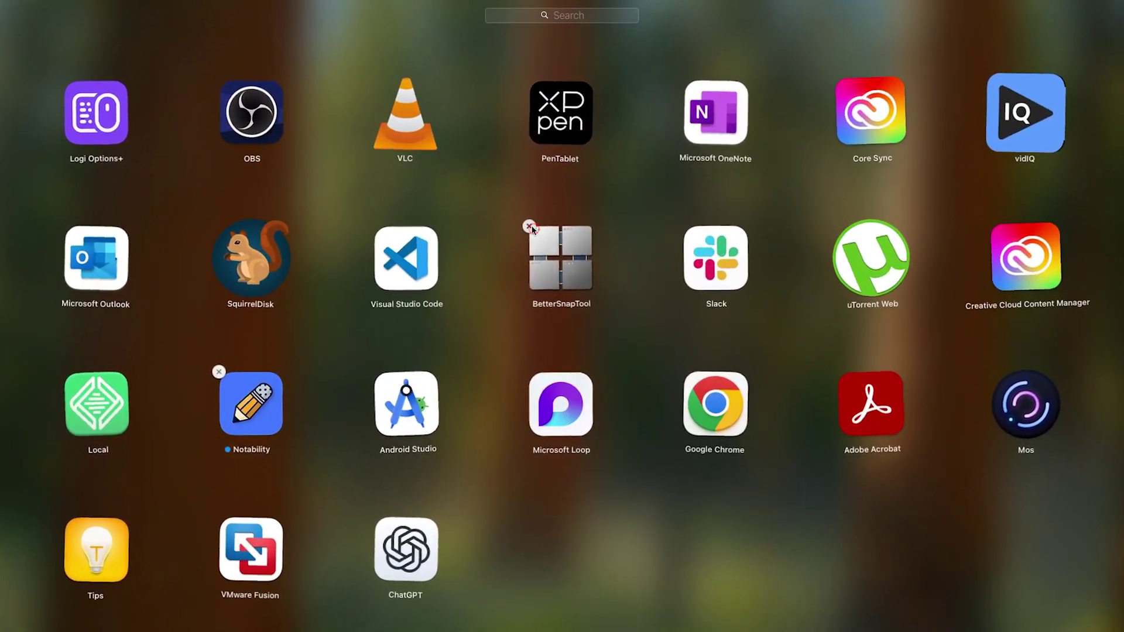
click(531, 229)
click(658, 311)
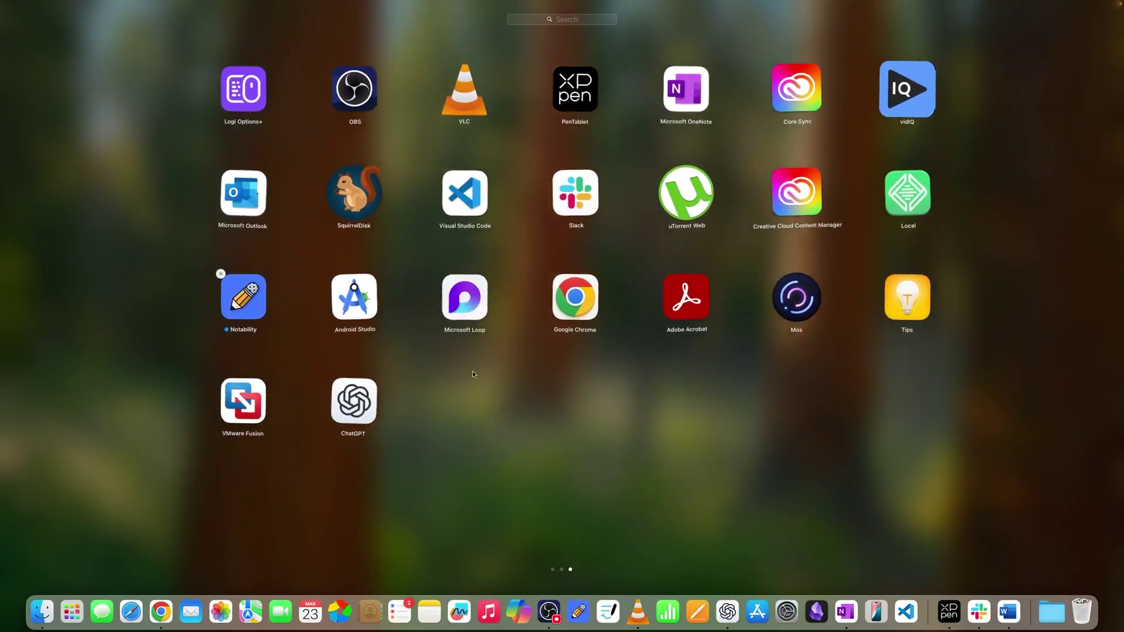
scroll(686, 522, right, 3)
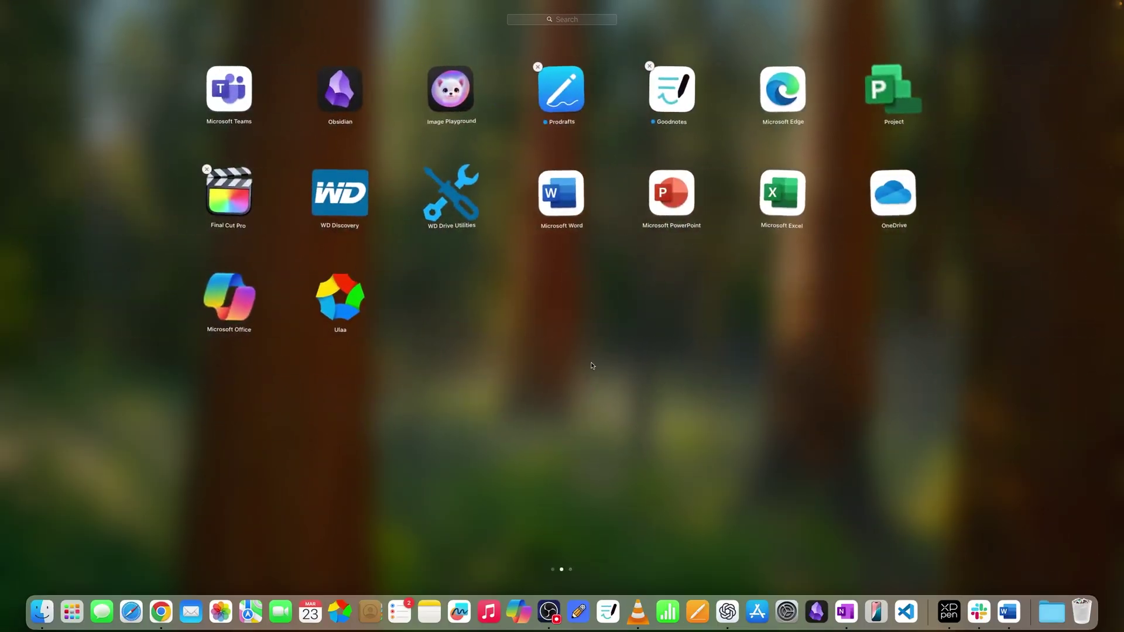
scroll(592, 366, left, 3)
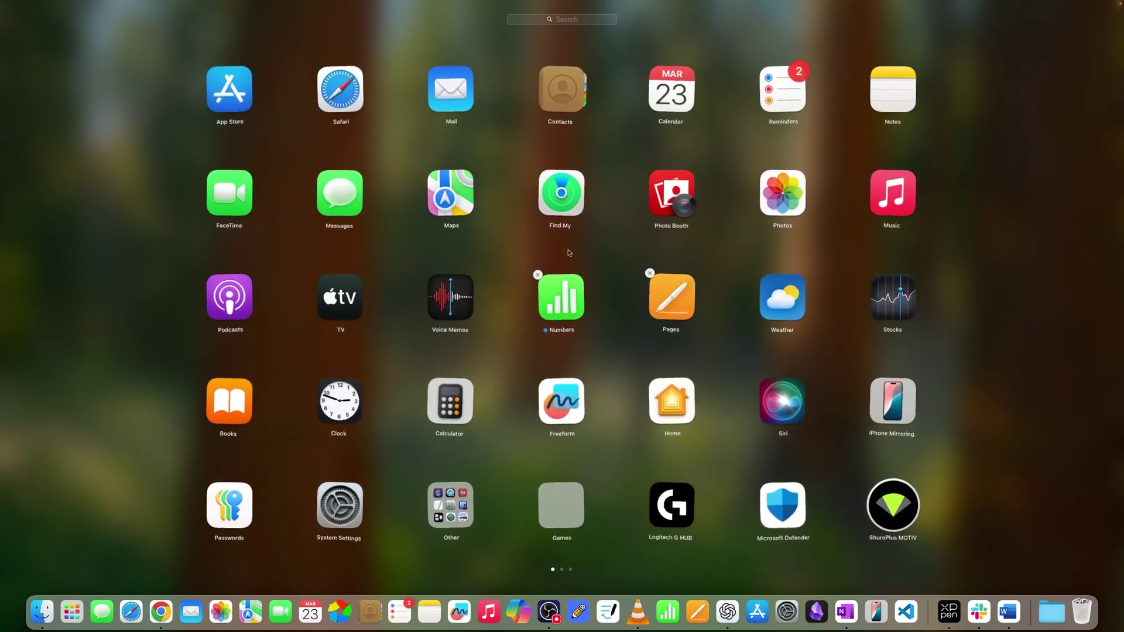
drag(585, 256, 401, 252)
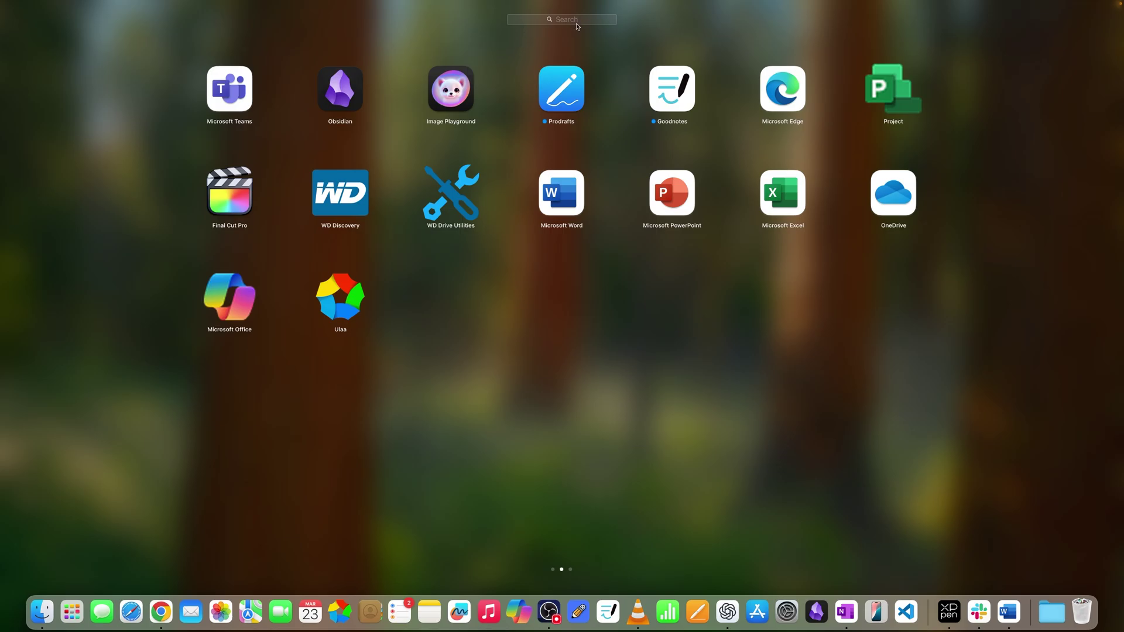
Step: Open Applications from the Go menu, widen the window, and drag Obsidian onto the Trash
click(328, 381)
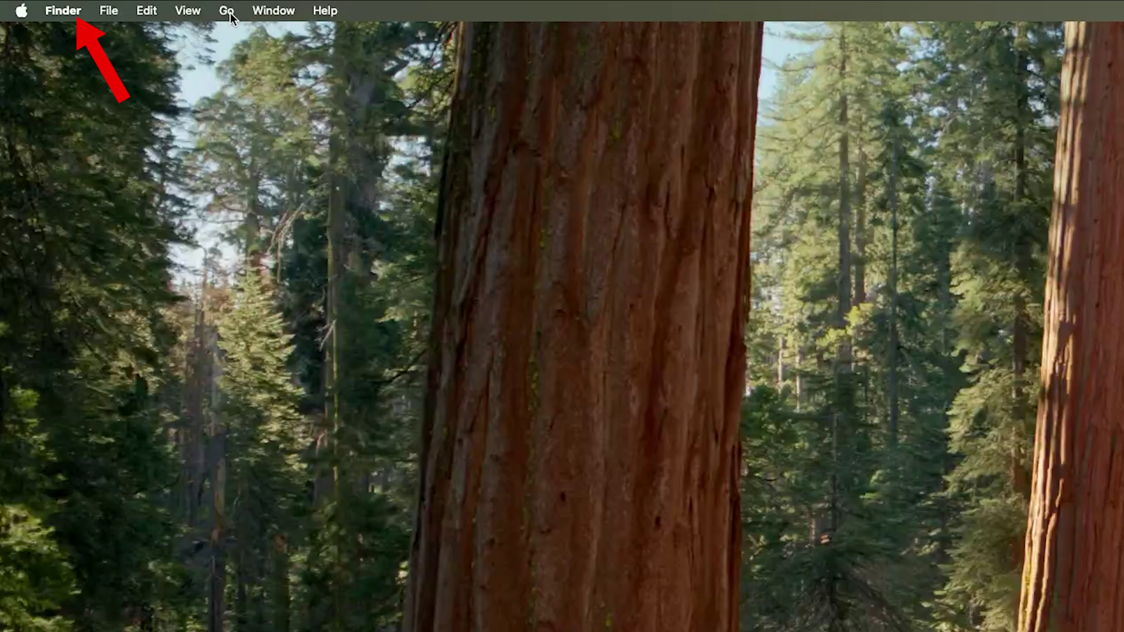
click(227, 11)
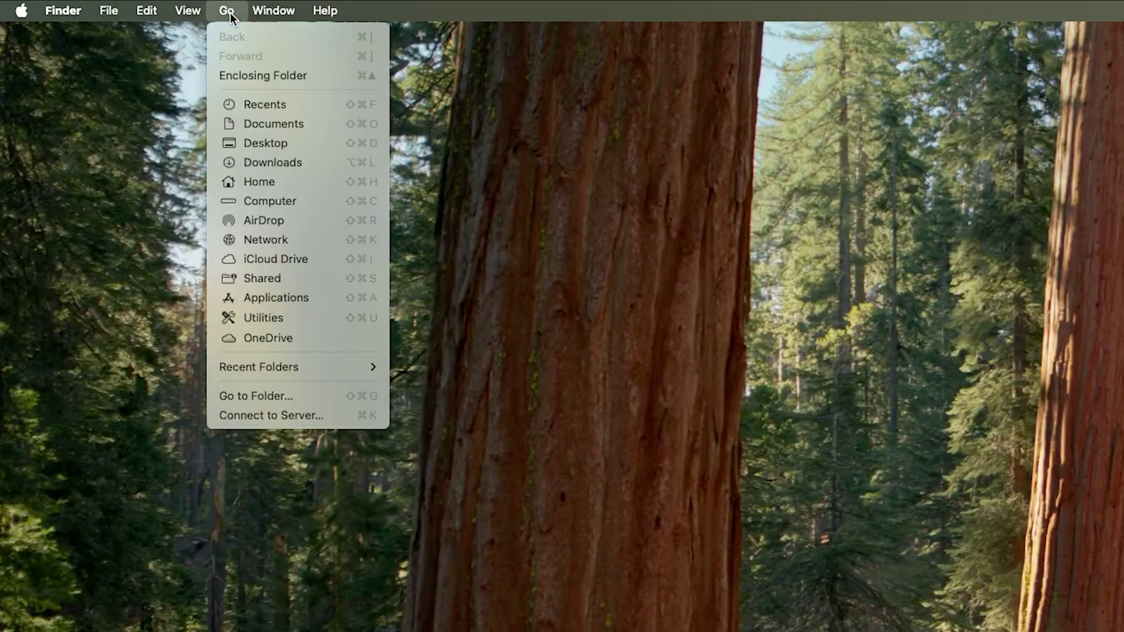
click(272, 299)
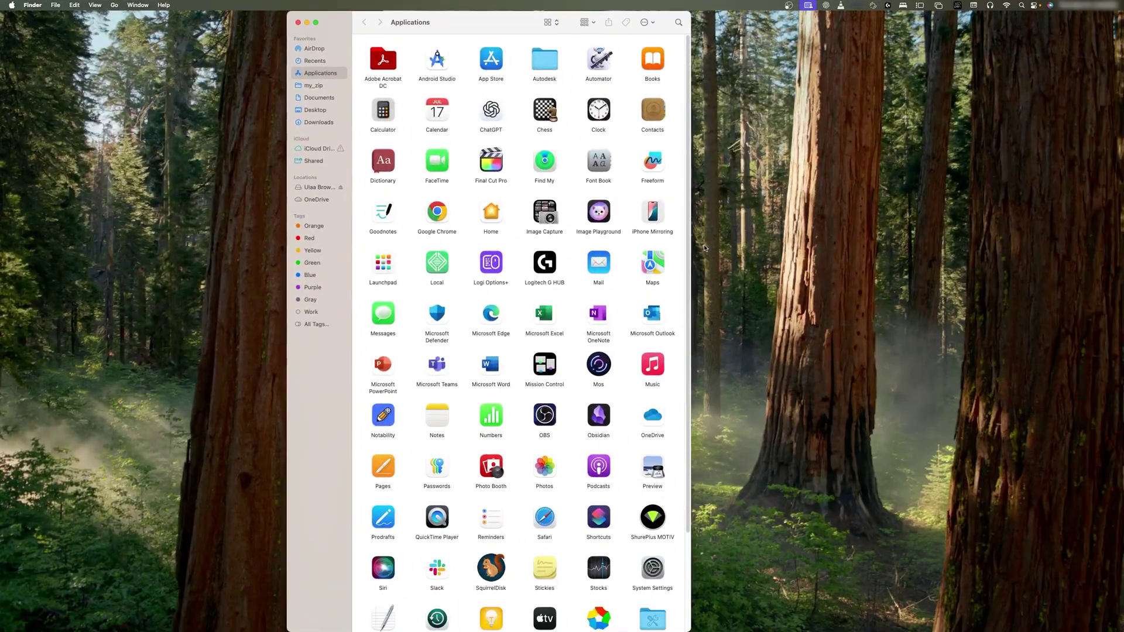
drag(692, 236, 852, 240)
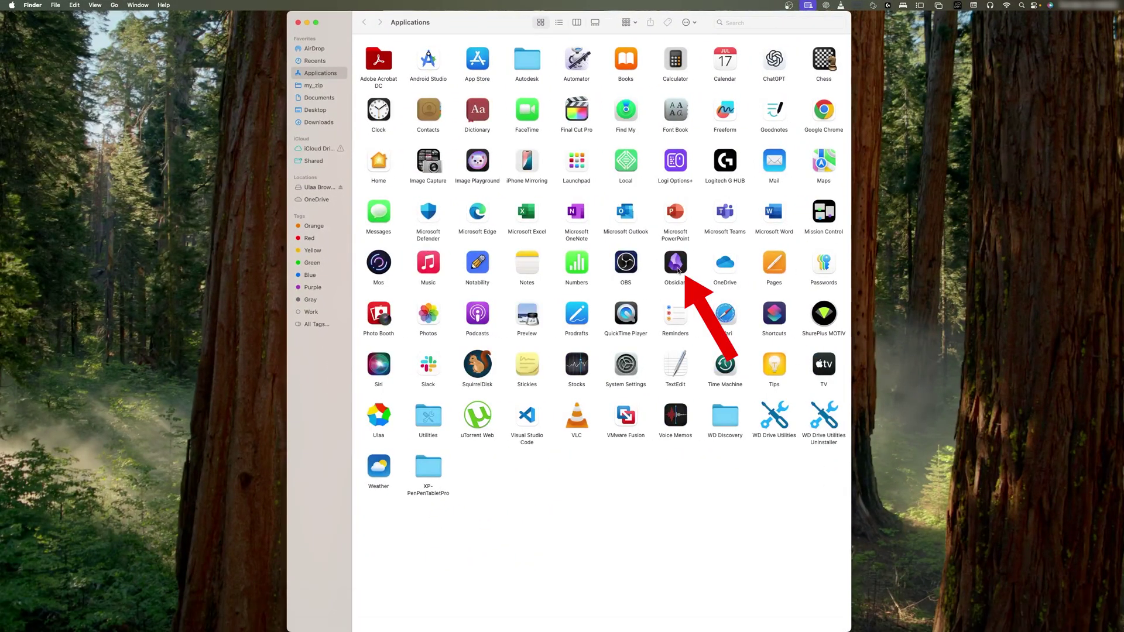
click(677, 269)
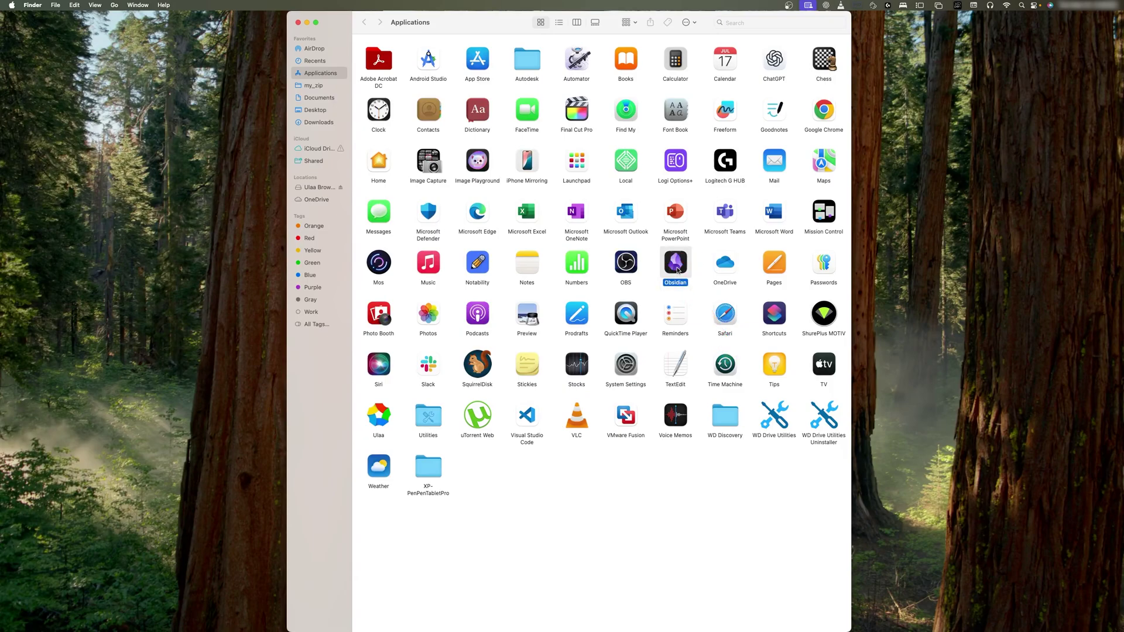
drag(678, 268, 1083, 615)
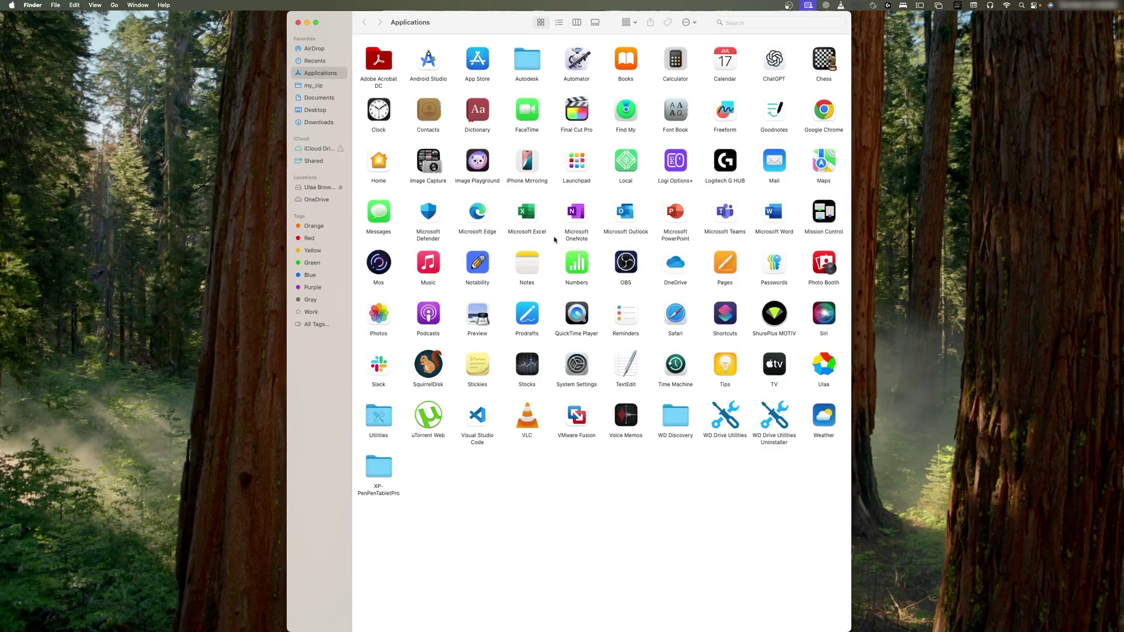
text(image p)
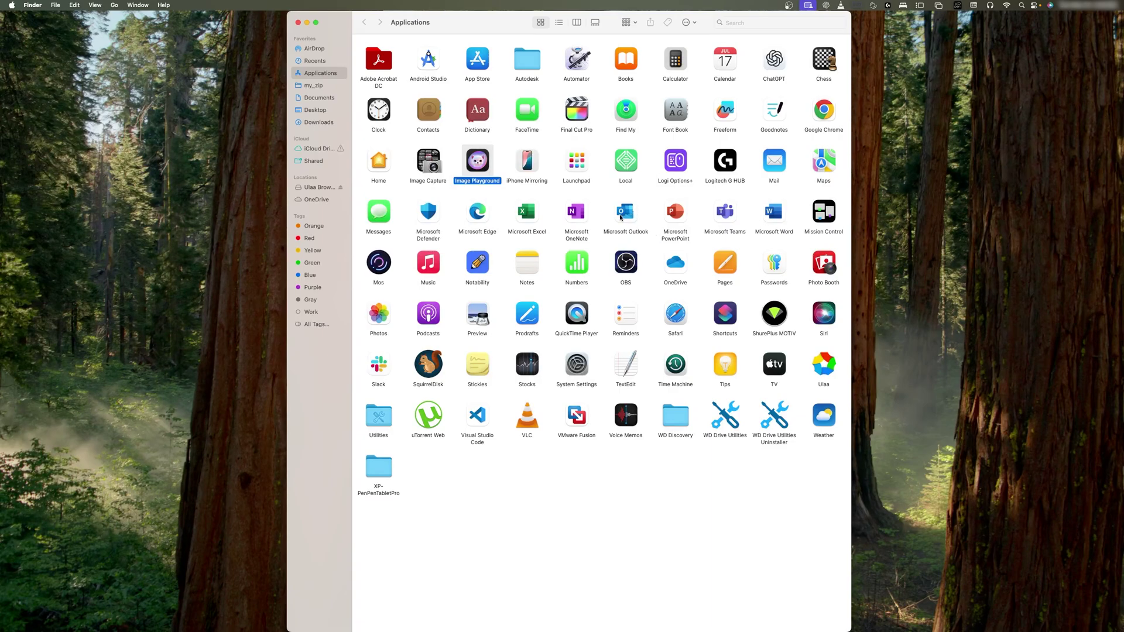
mouse_move(140, 609)
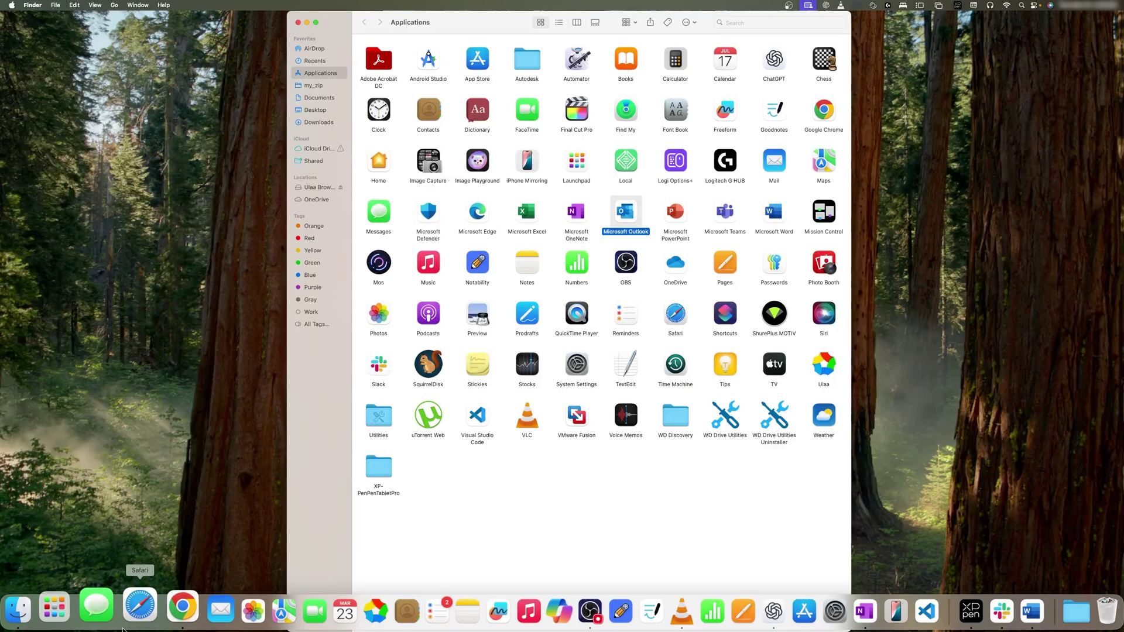
click(84, 611)
click(576, 195)
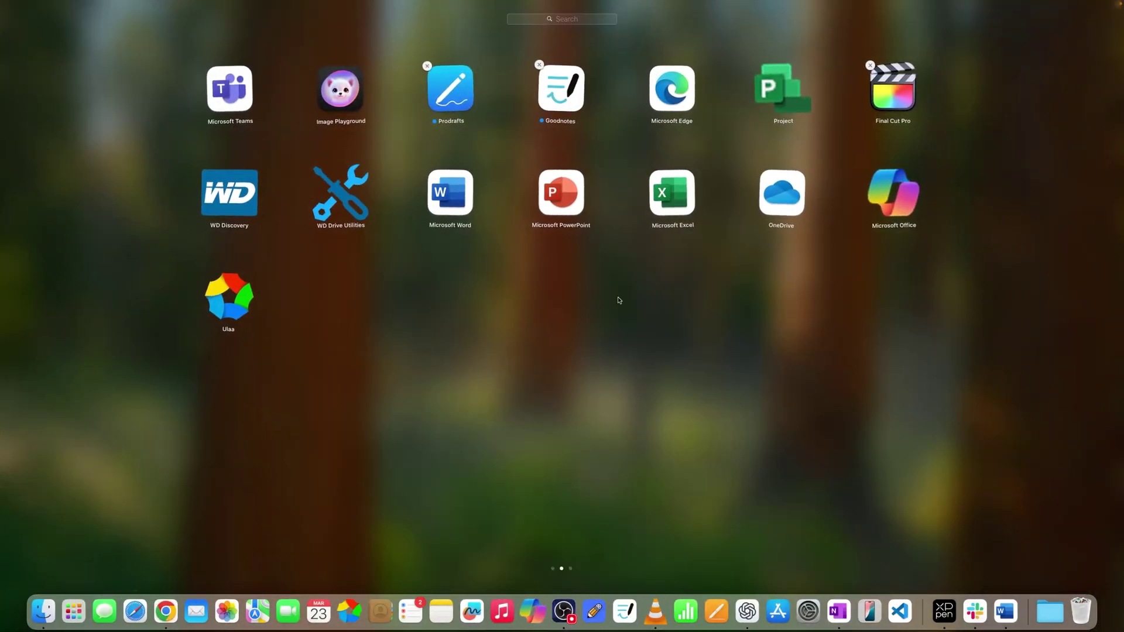
click(625, 339)
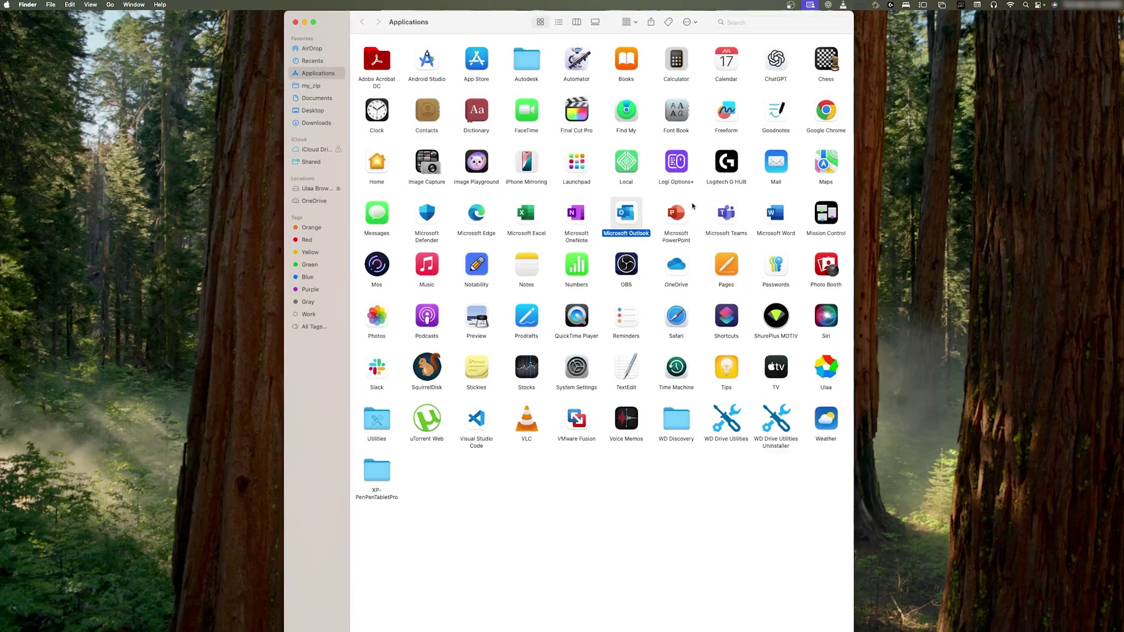
click(682, 213)
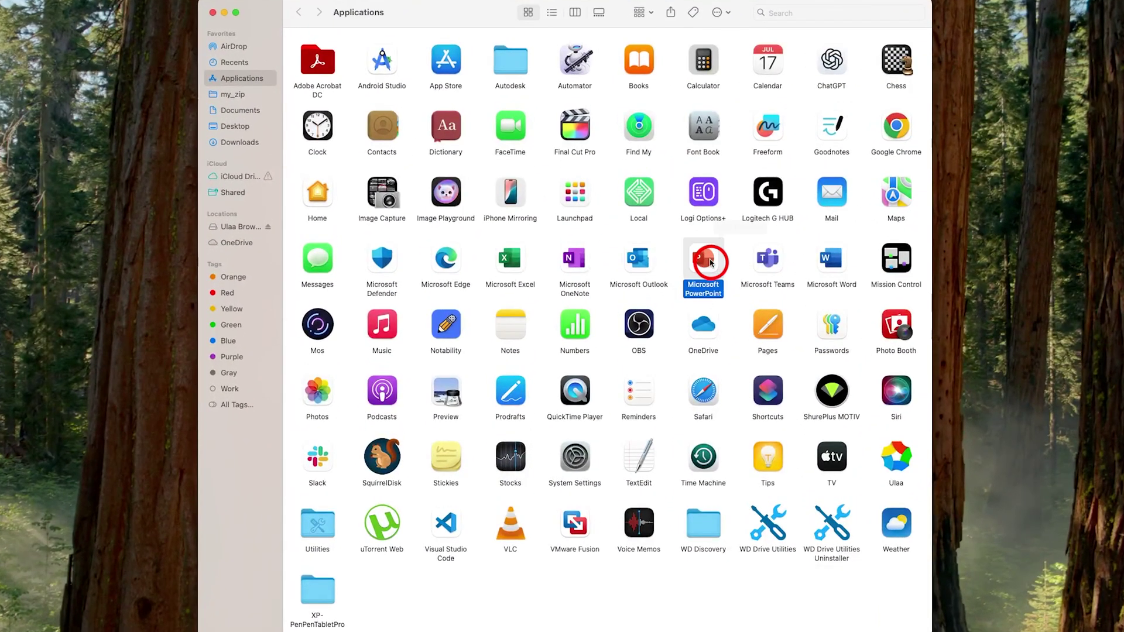
right_click(711, 262)
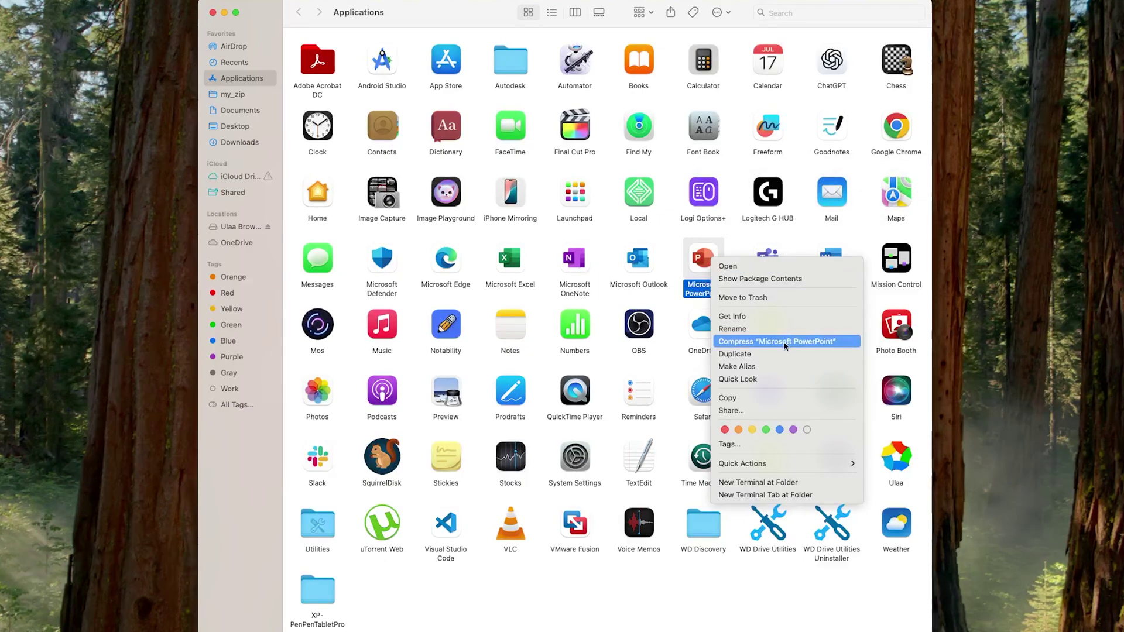
click(775, 297)
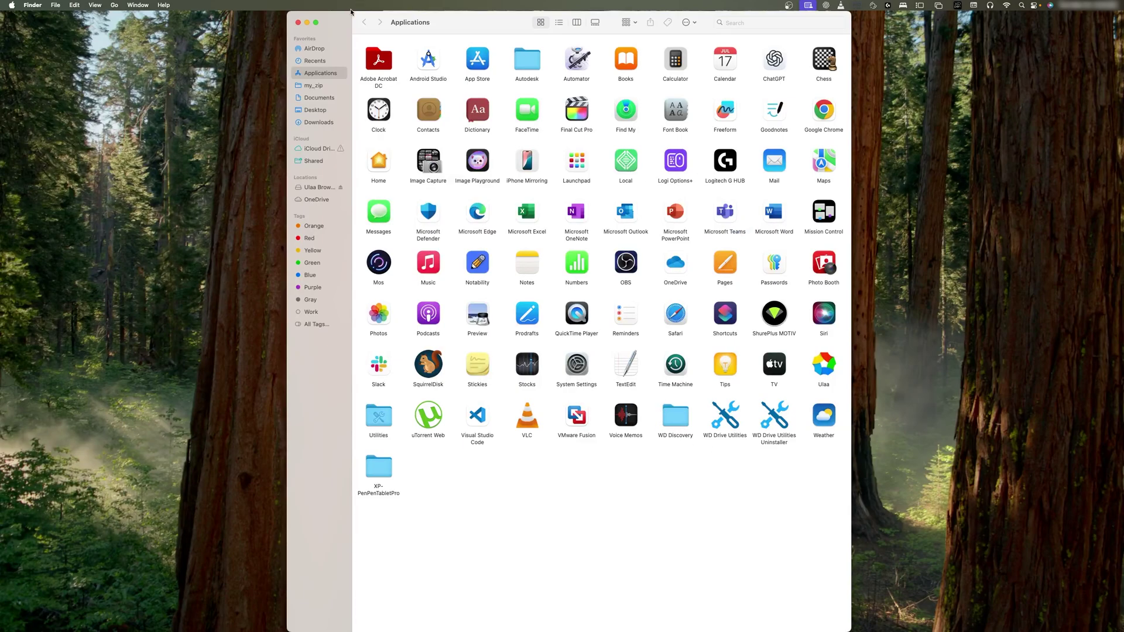
click(626, 214)
click(734, 473)
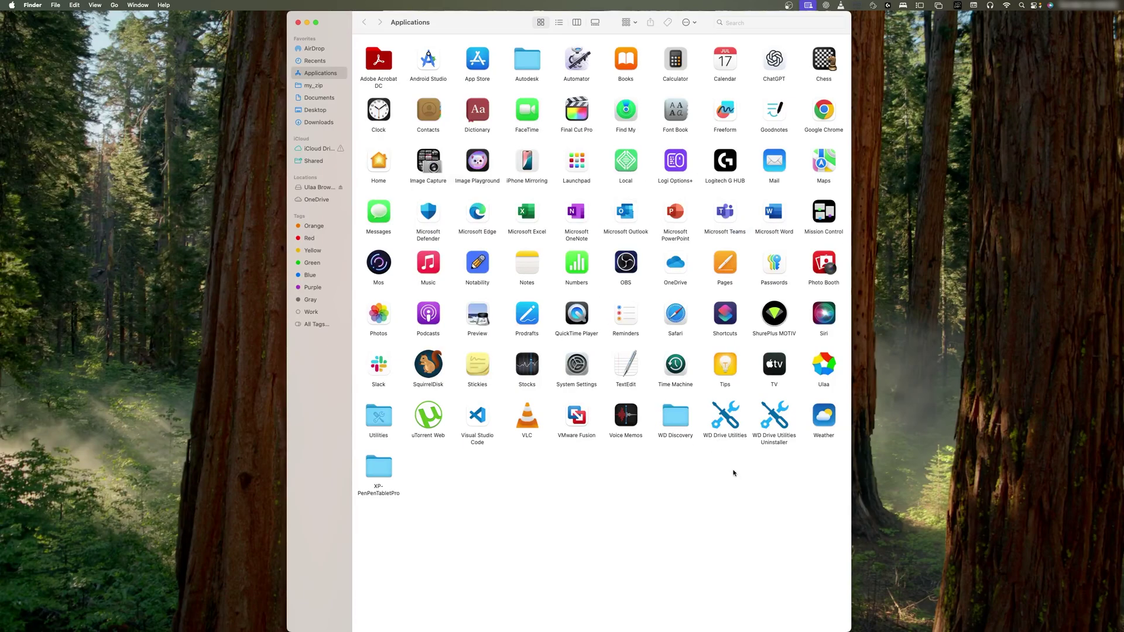
click(628, 215)
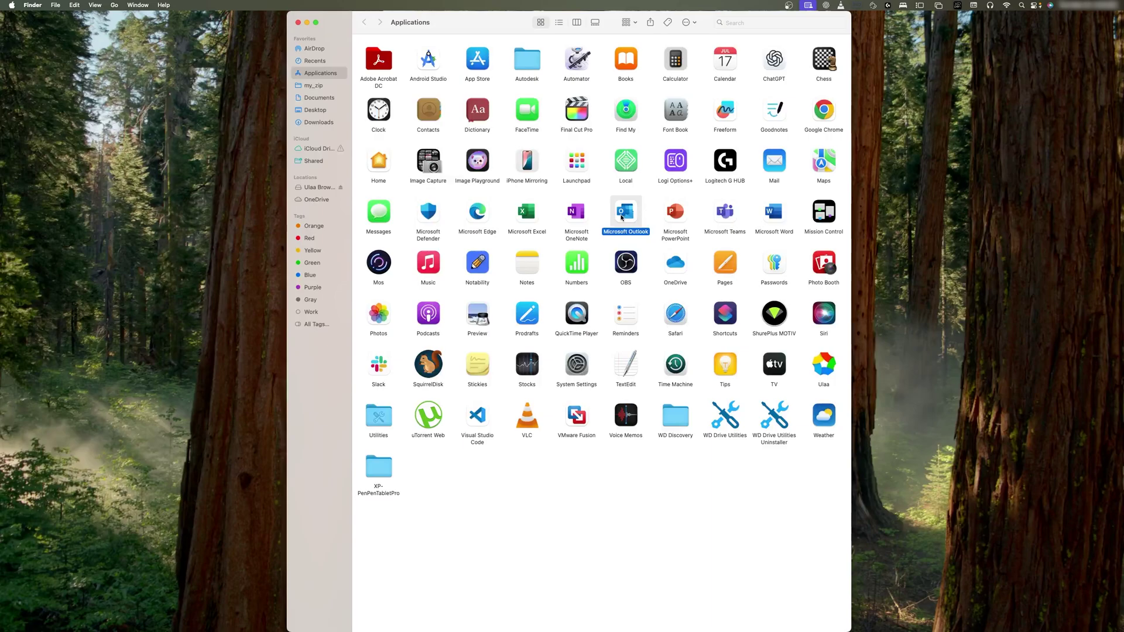
drag(622, 217, 1081, 612)
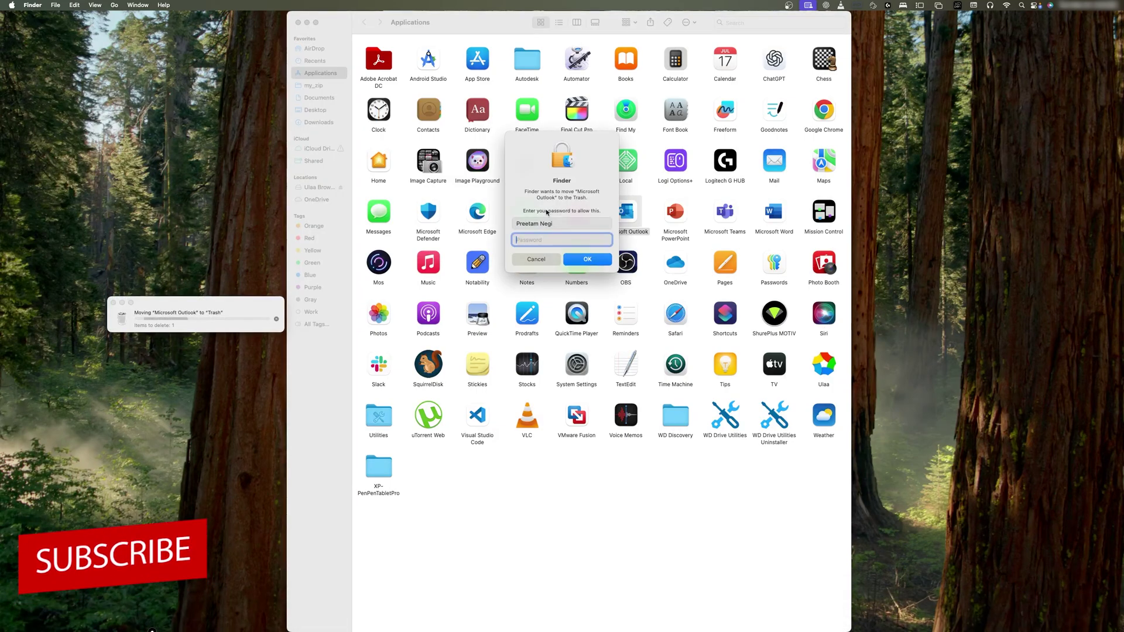
key(Escape)
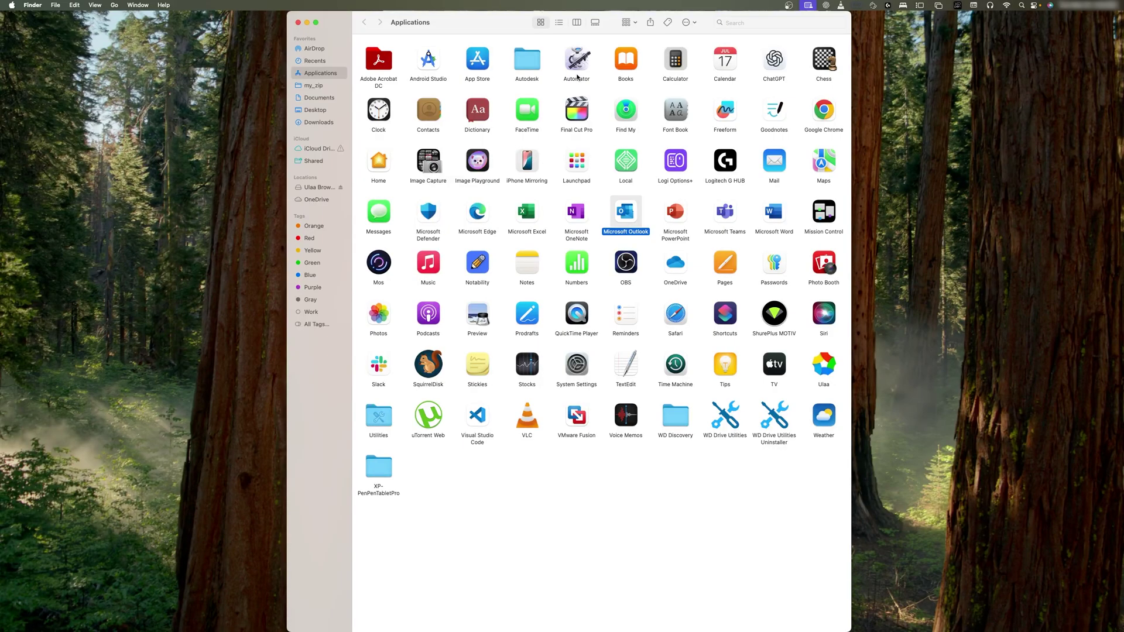
Step: Close the Finder Applications window with its red close button
click(298, 22)
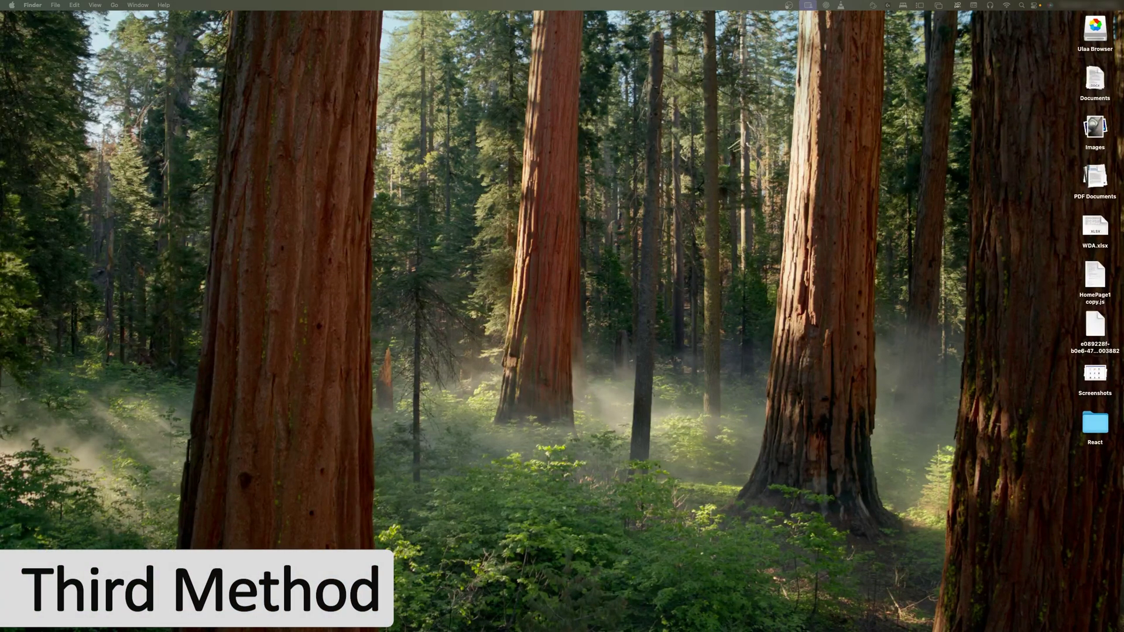
Step: Search Google in Chrome for 'appcleaner mac download'
key(super+Tab)
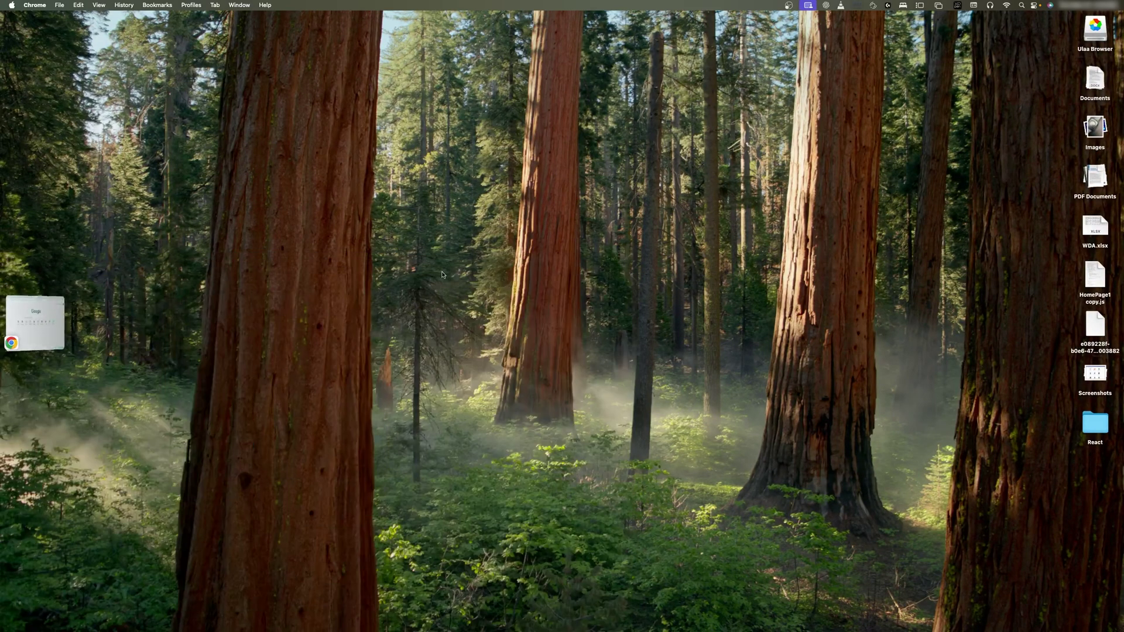
click(59, 313)
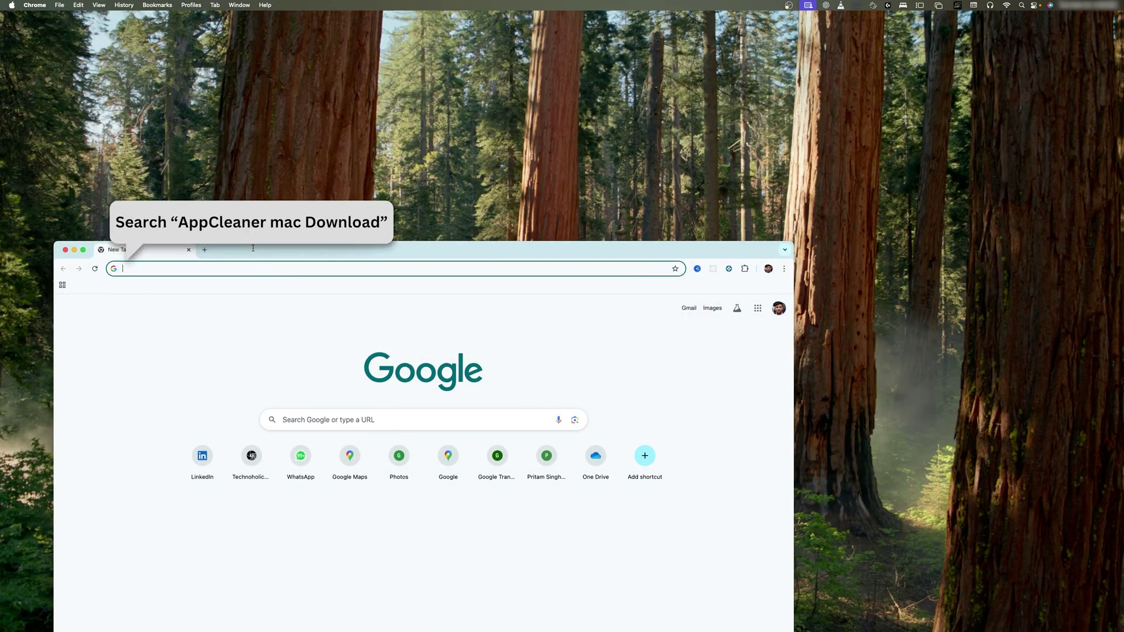
text(appcleaner)
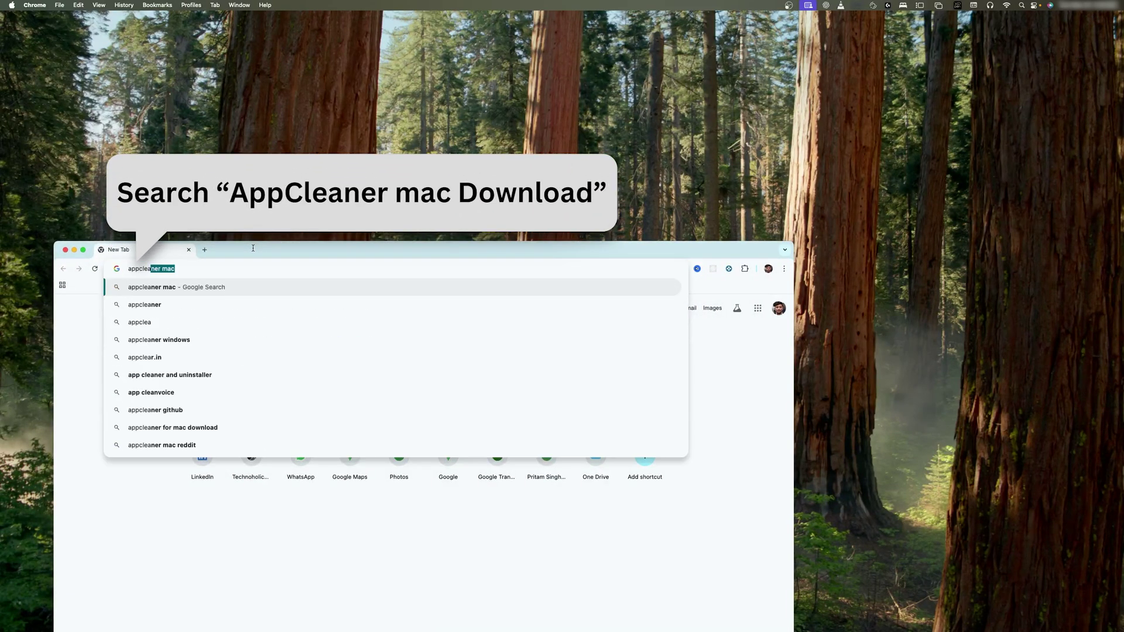
key(Return)
click(222, 320)
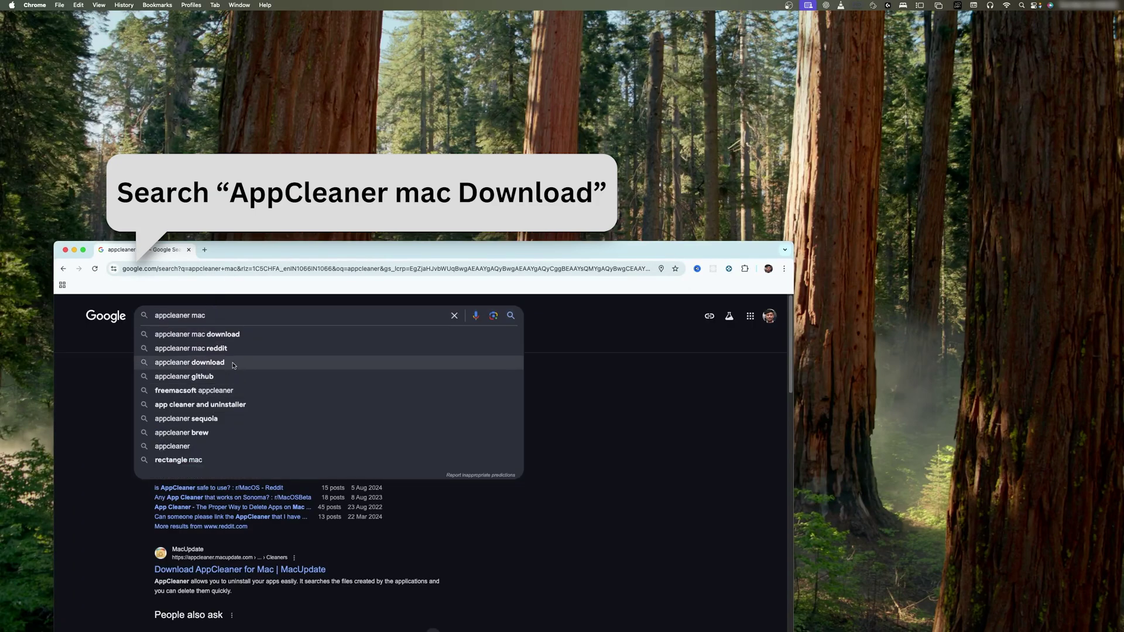
click(188, 334)
Step: Download AppCleaner 3.6.8 from freemacsoft.net and show the zip in Finder
click(185, 395)
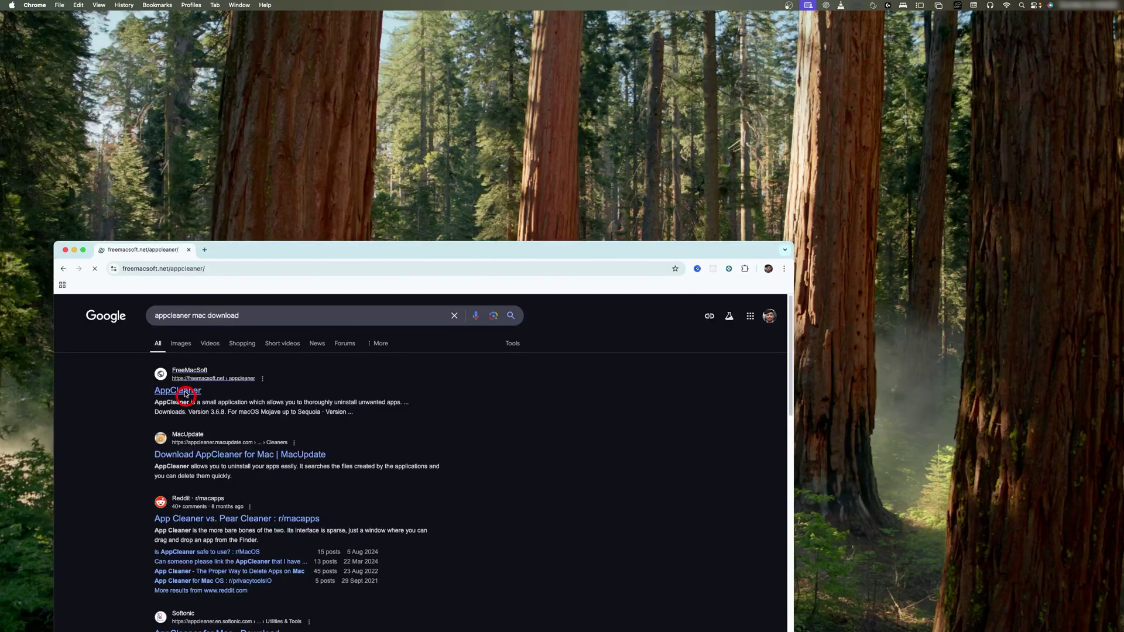
key(ctrl+alt+Return)
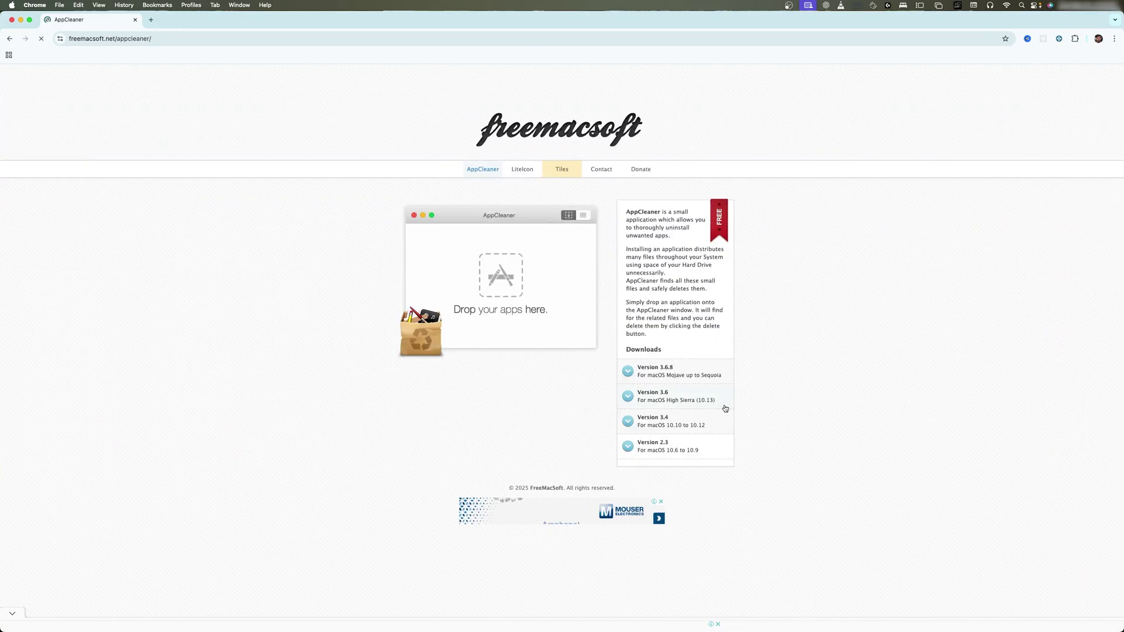
click(667, 378)
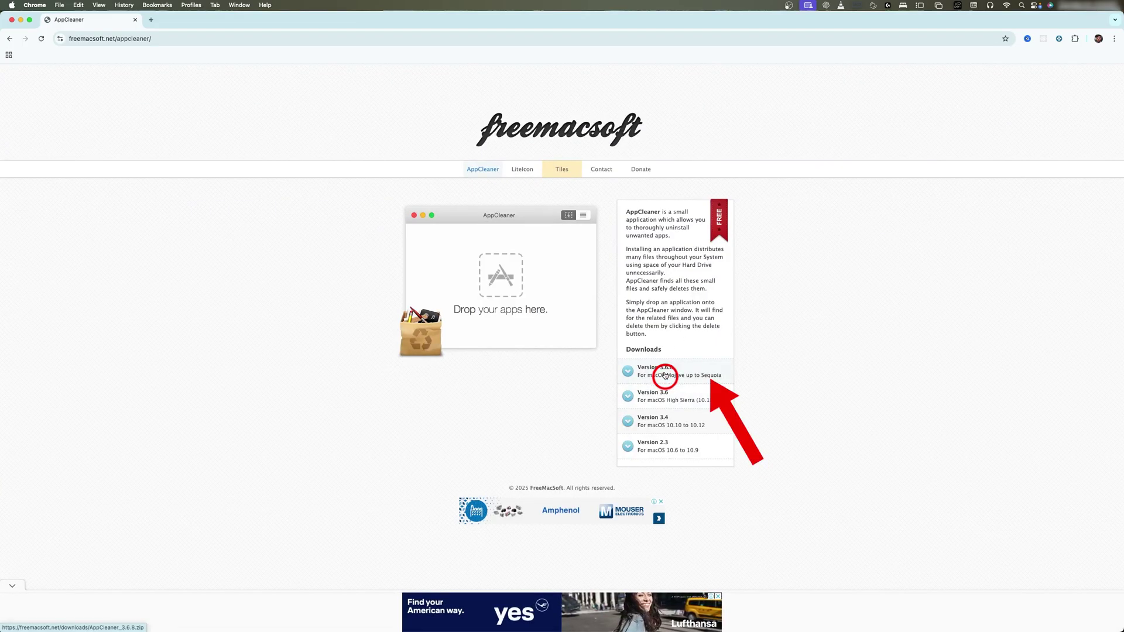
click(619, 216)
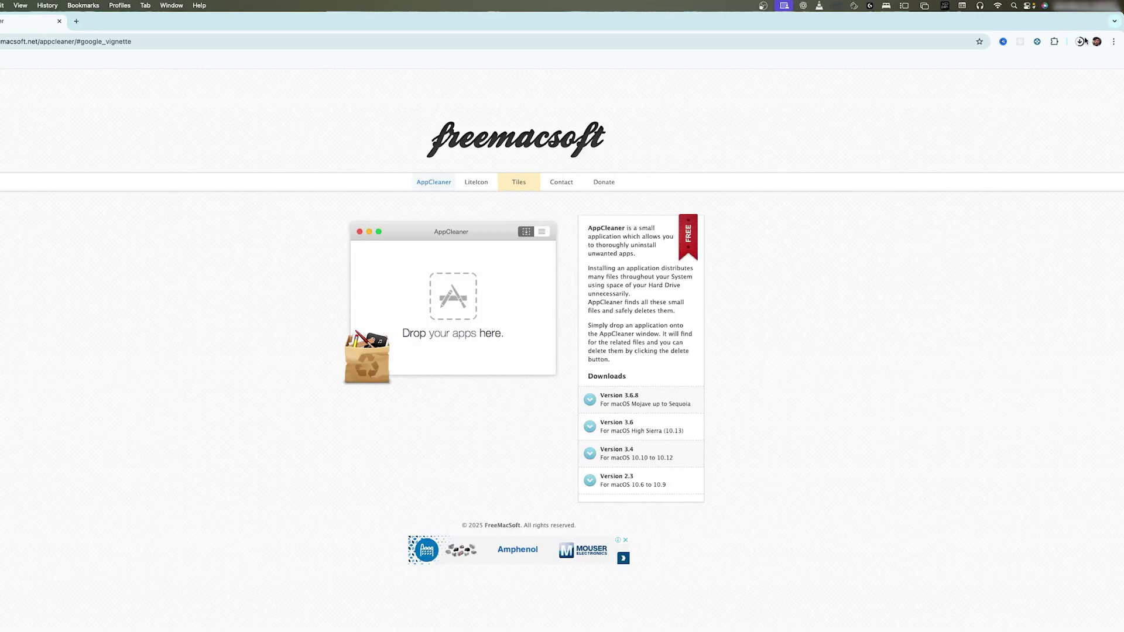
click(1080, 41)
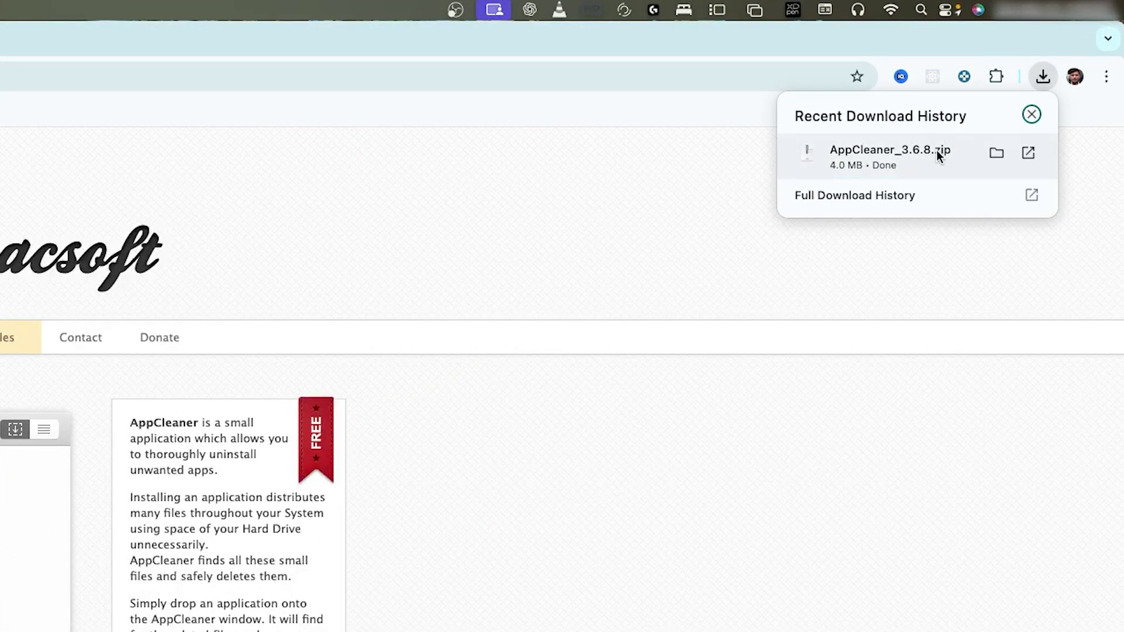
click(996, 153)
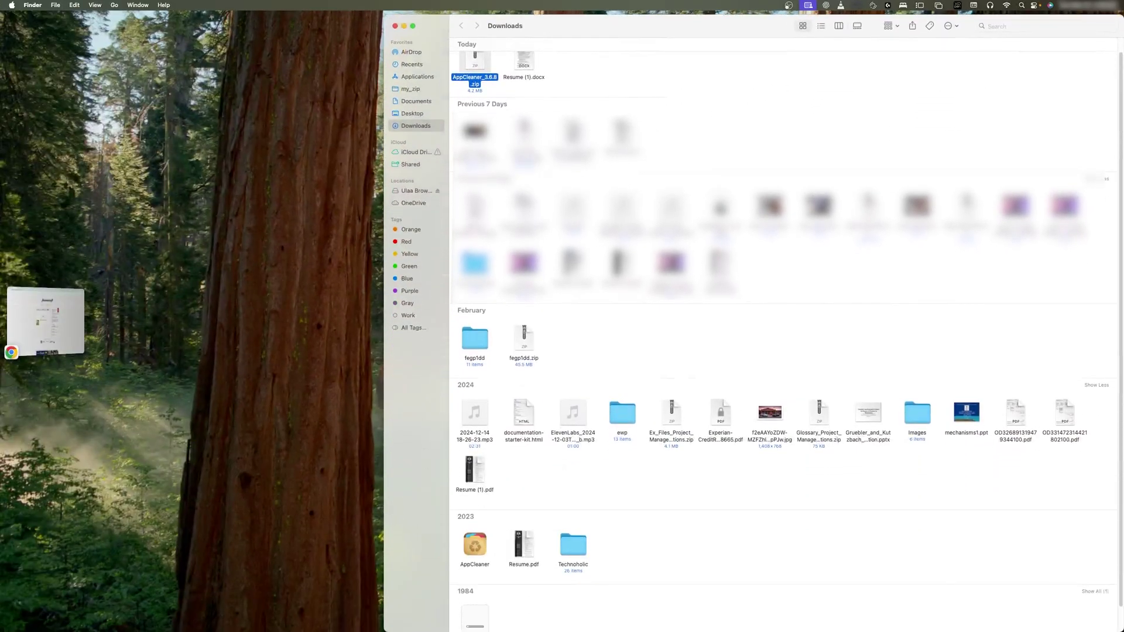
Step: Unzip AppCleaner_3.6.8.zip and launch the extracted AppCleaner, approving the Internet-download warning
double_click(474, 58)
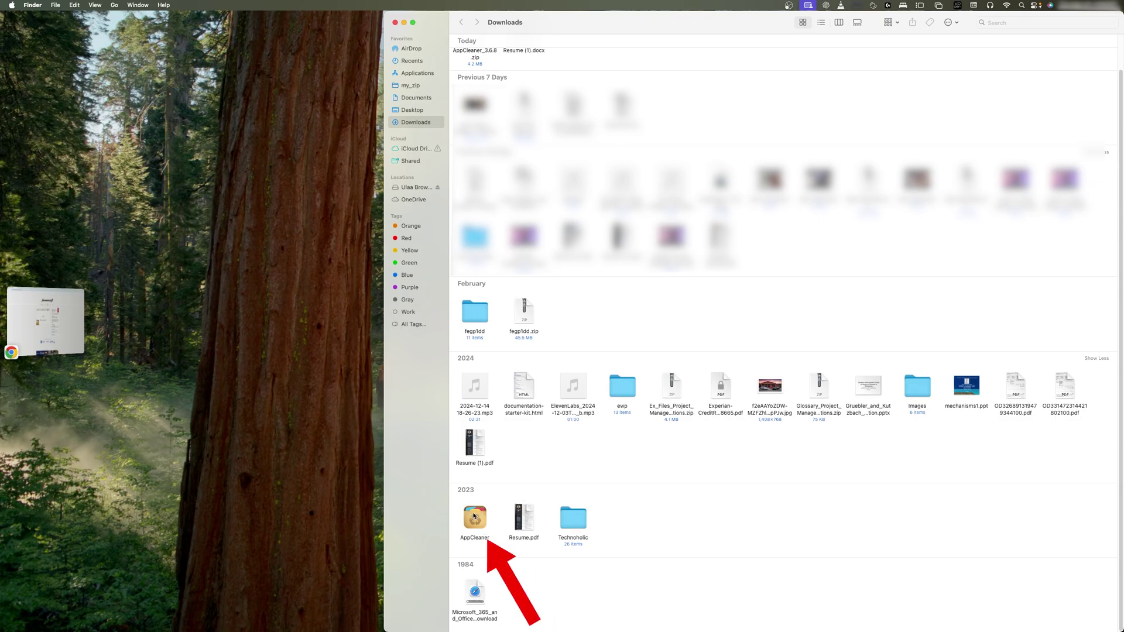
click(475, 518)
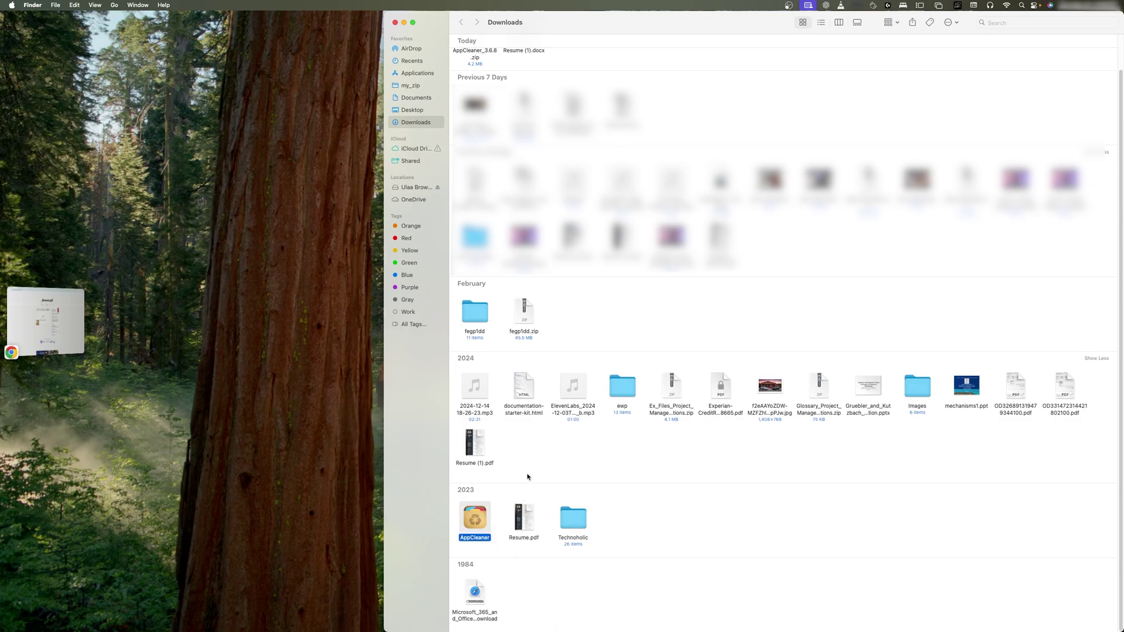
double_click(483, 527)
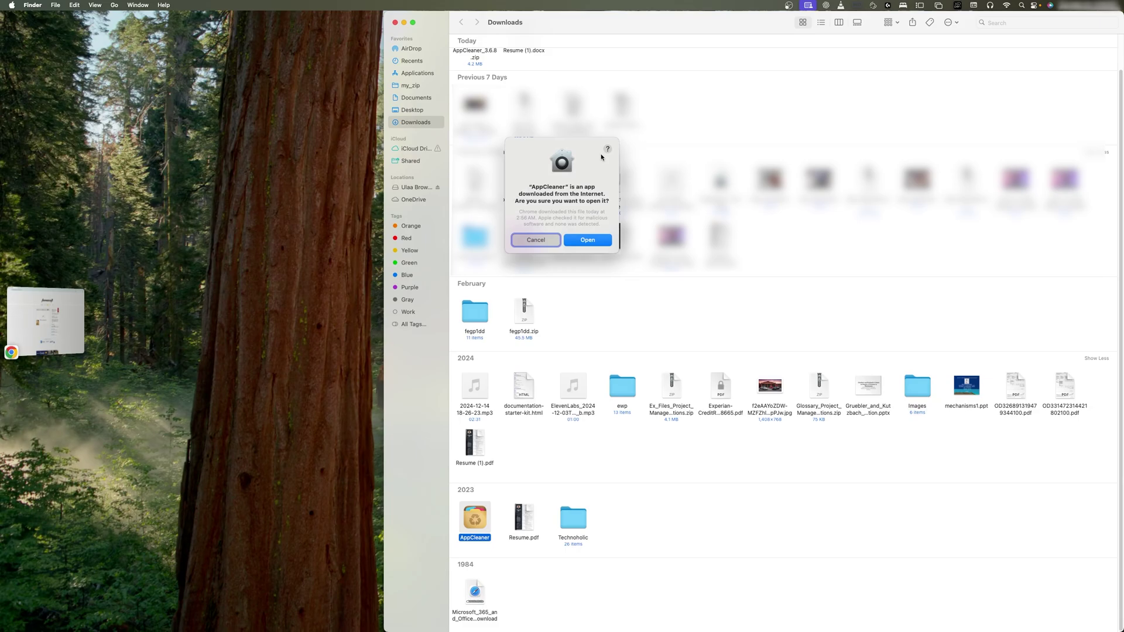
click(591, 239)
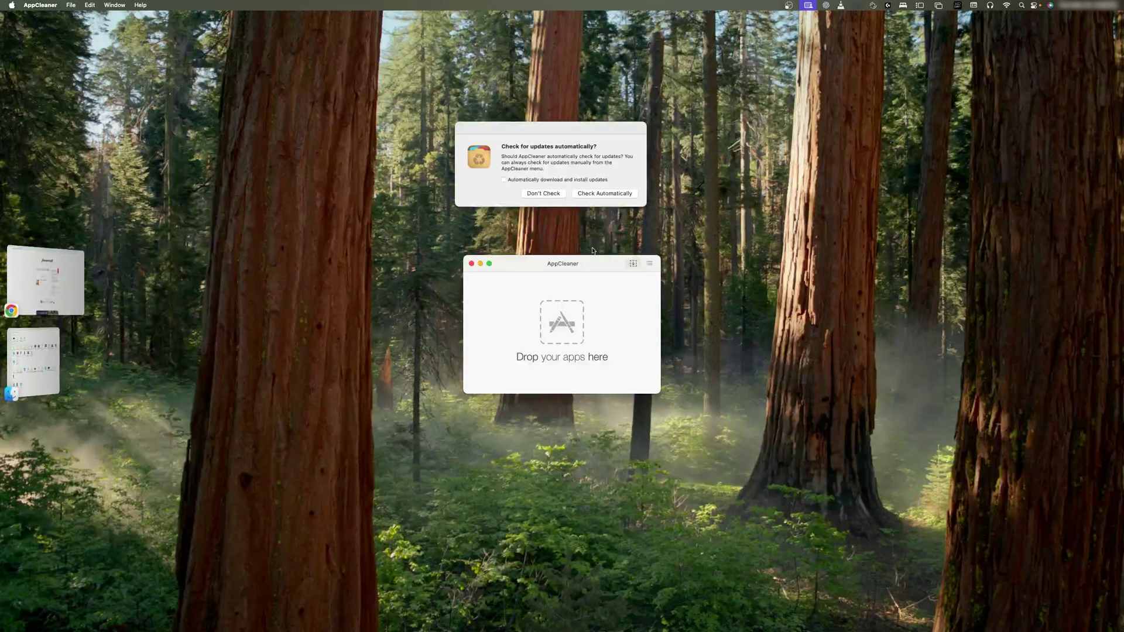
Step: Choose Don't Check for updates, move AppCleaner's window to the top right, and open Launchpad
click(533, 193)
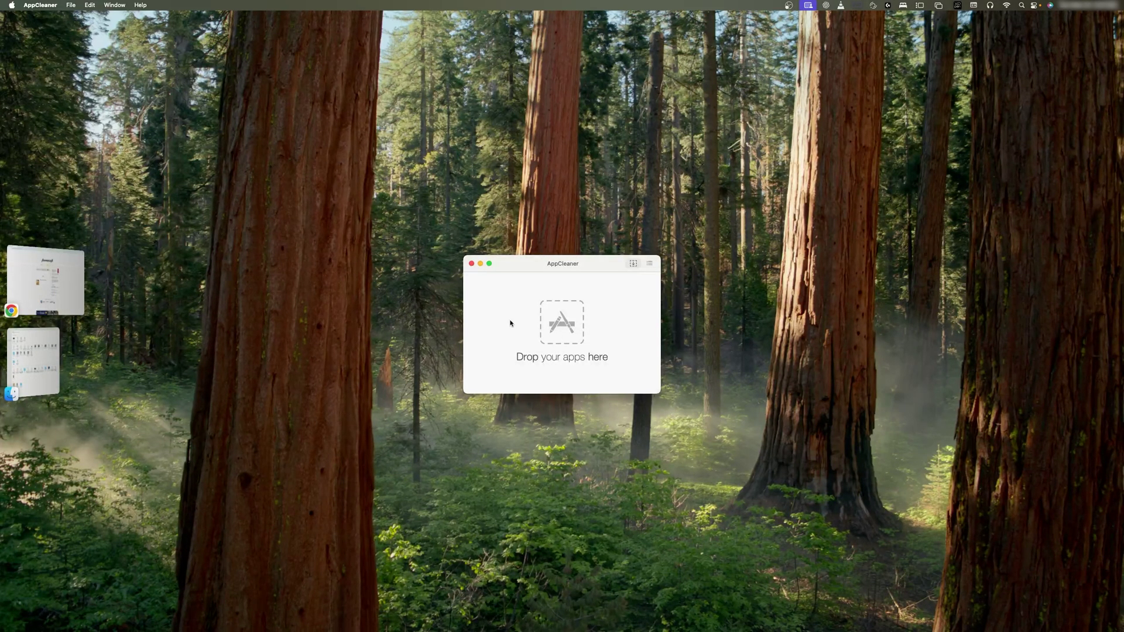
drag(511, 322, 830, 134)
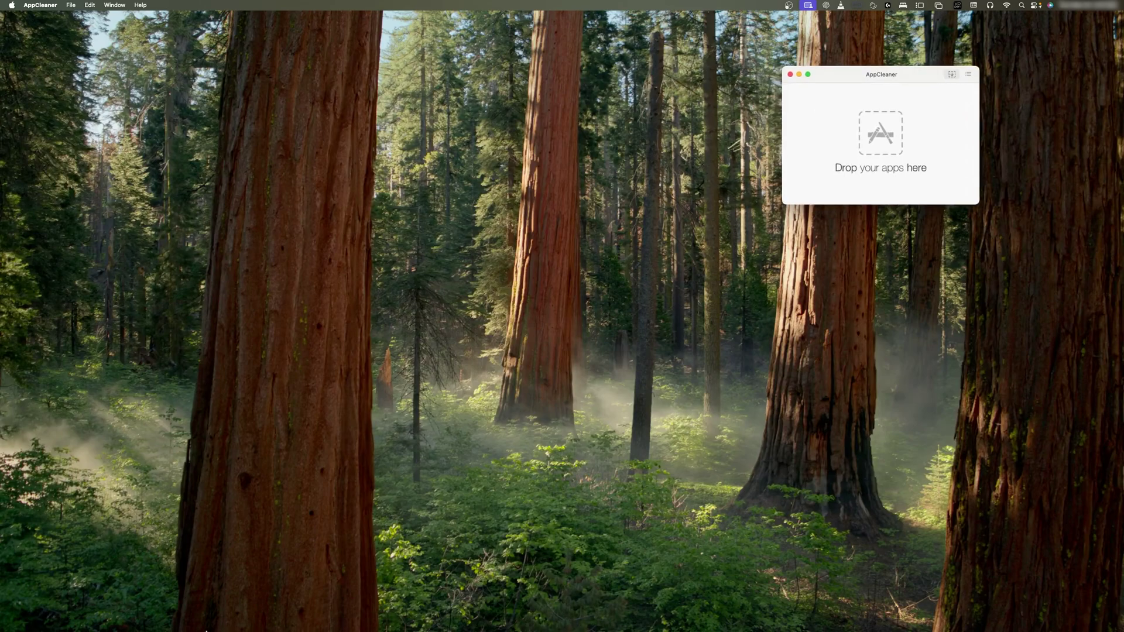
mouse_move(206, 629)
click(81, 612)
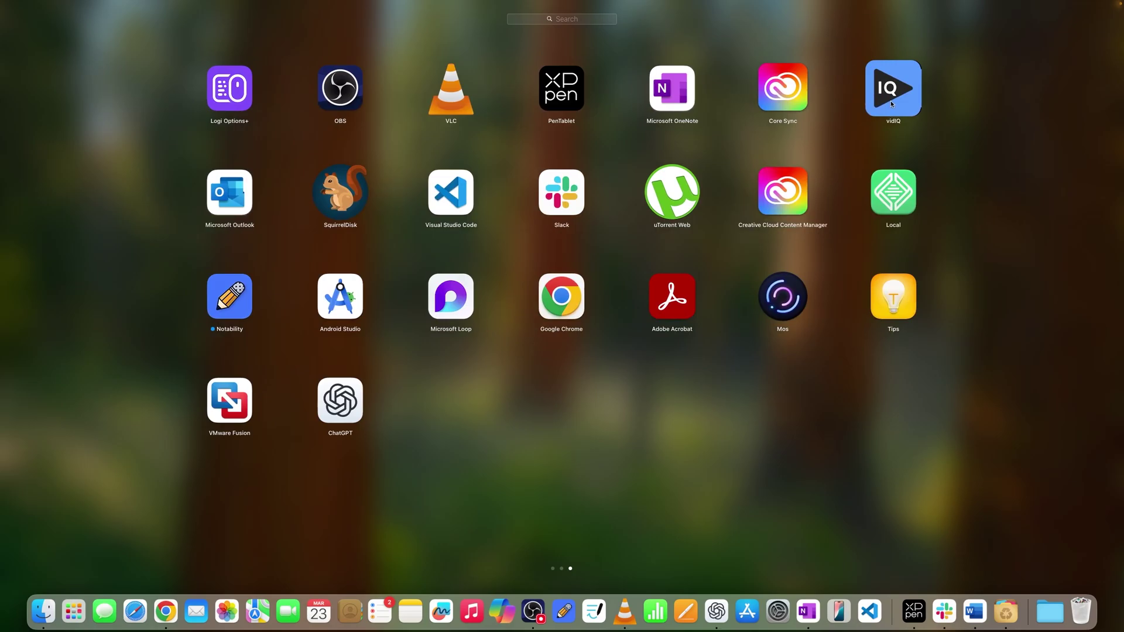
Step: Drag vidIQ from Launchpad onto AppCleaner and remove it with its single 1.6 MB file
drag(911, 90, 1020, 612)
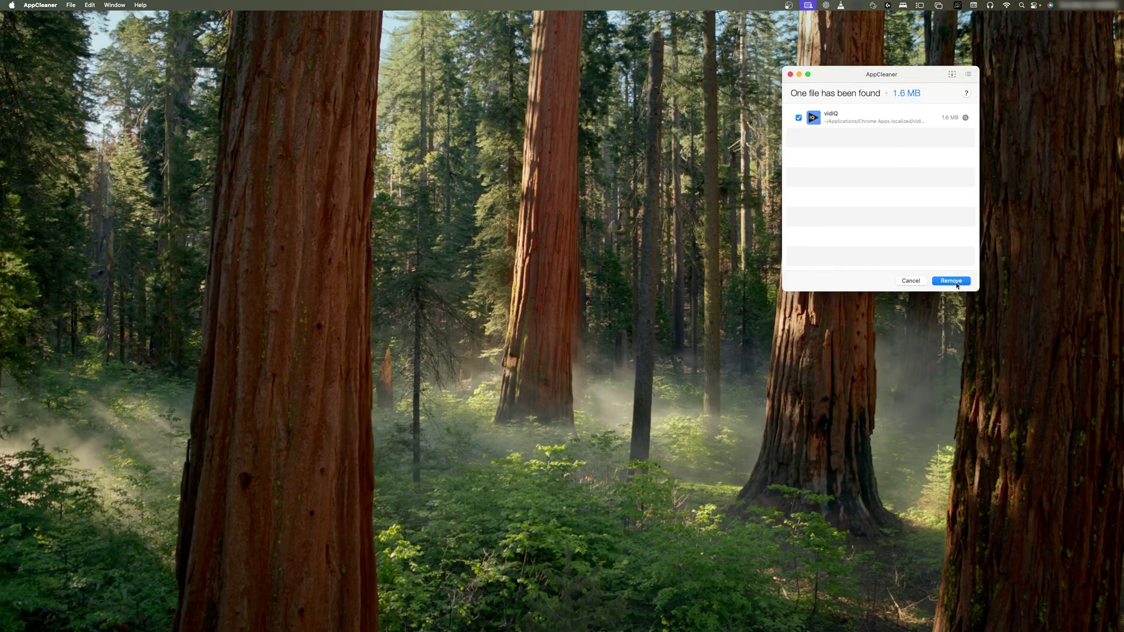
click(934, 281)
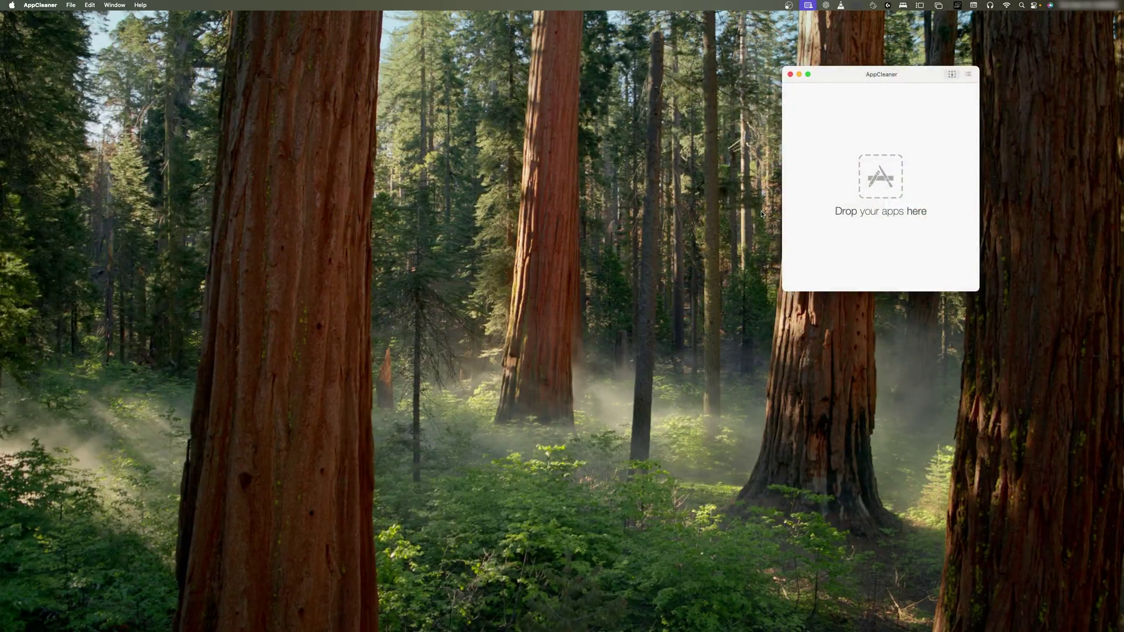
Step: Drag Tips from Launchpad onto AppCleaner and allow AppCleaner to access other apps' data
key(F4)
drag(451, 401, 1007, 622)
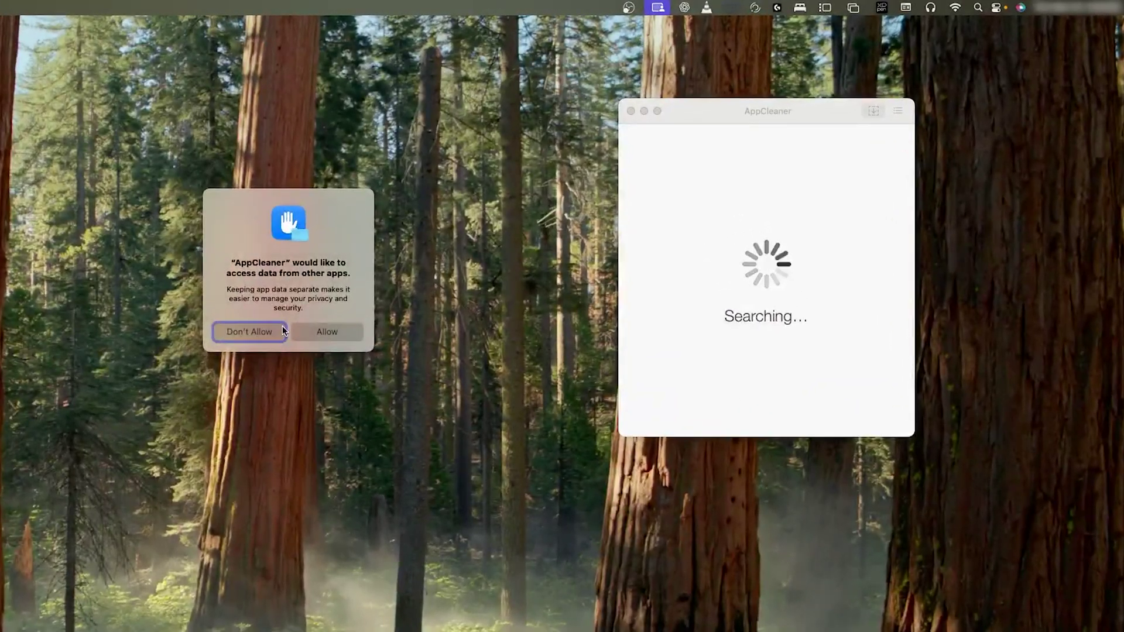
click(308, 331)
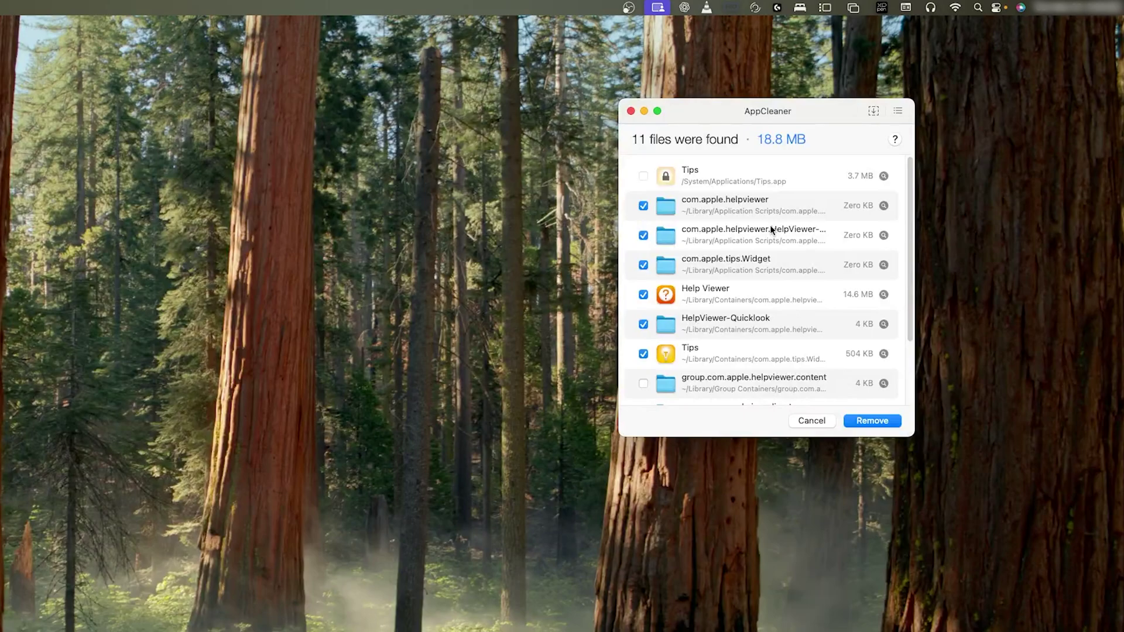
scroll(793, 279, down, 3)
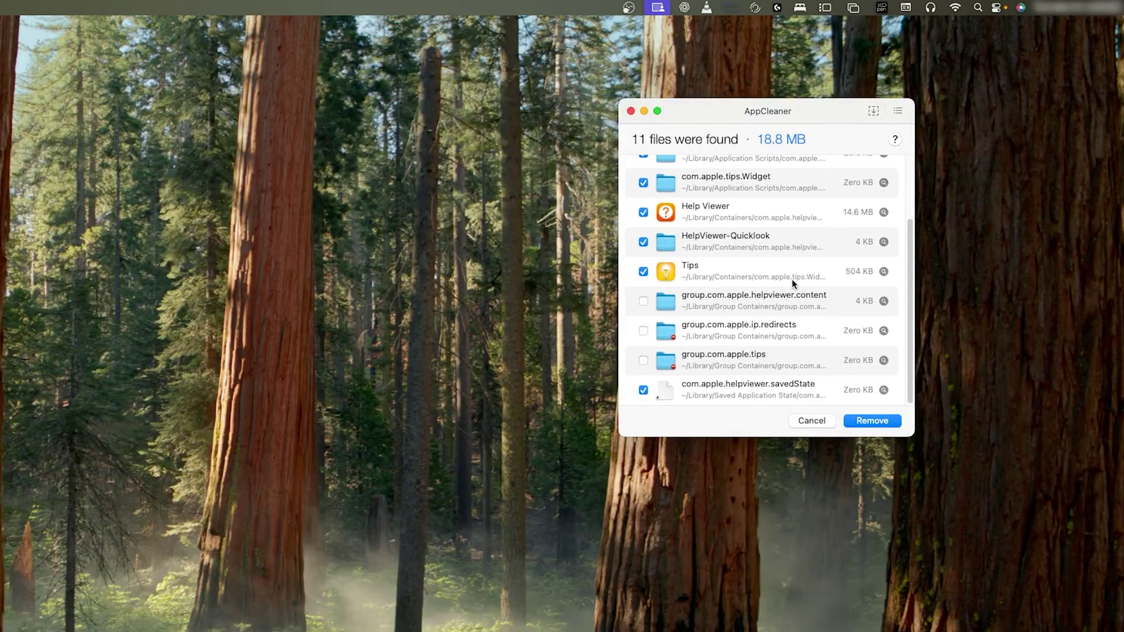
scroll(794, 276, up, 3)
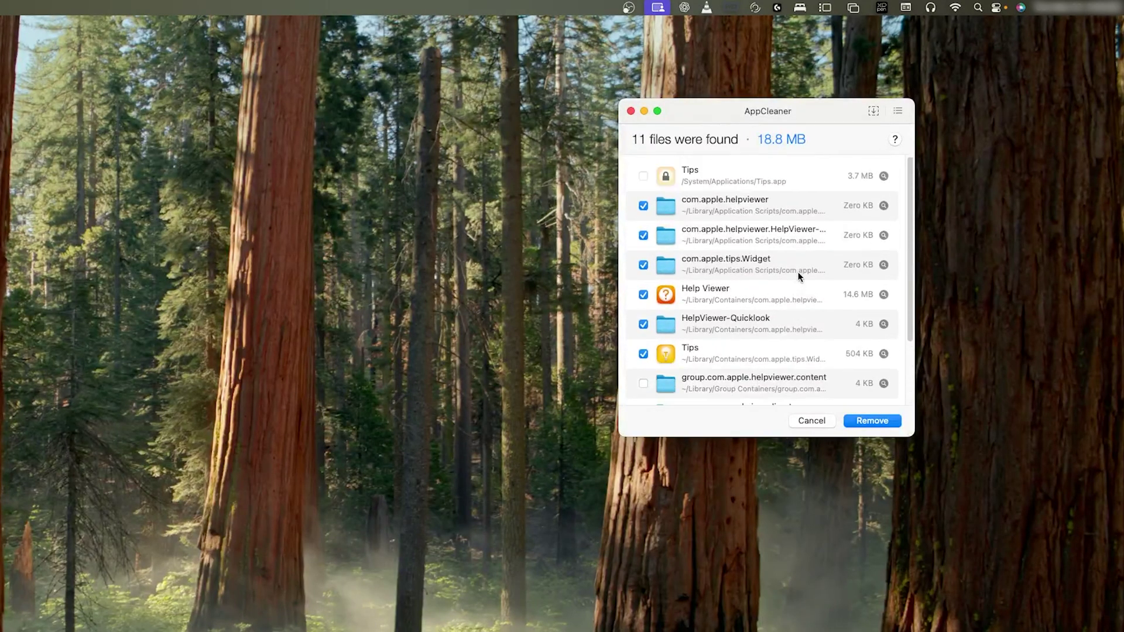
Step: Remove the checked Tips files, authorizing with the administrator password, then close the results
click(672, 172)
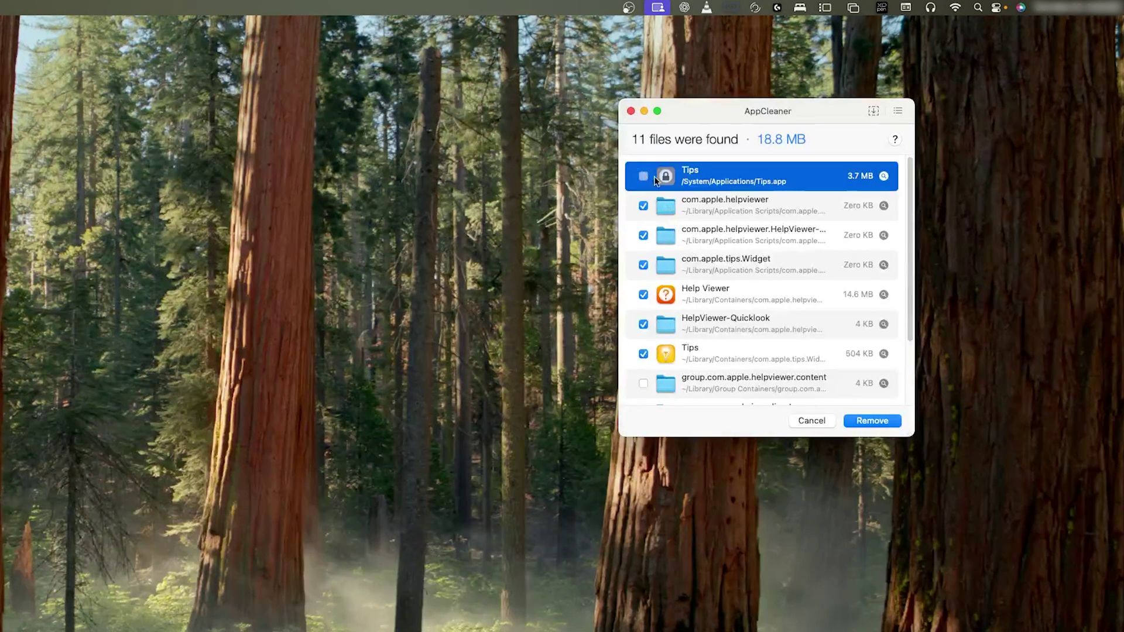
click(874, 421)
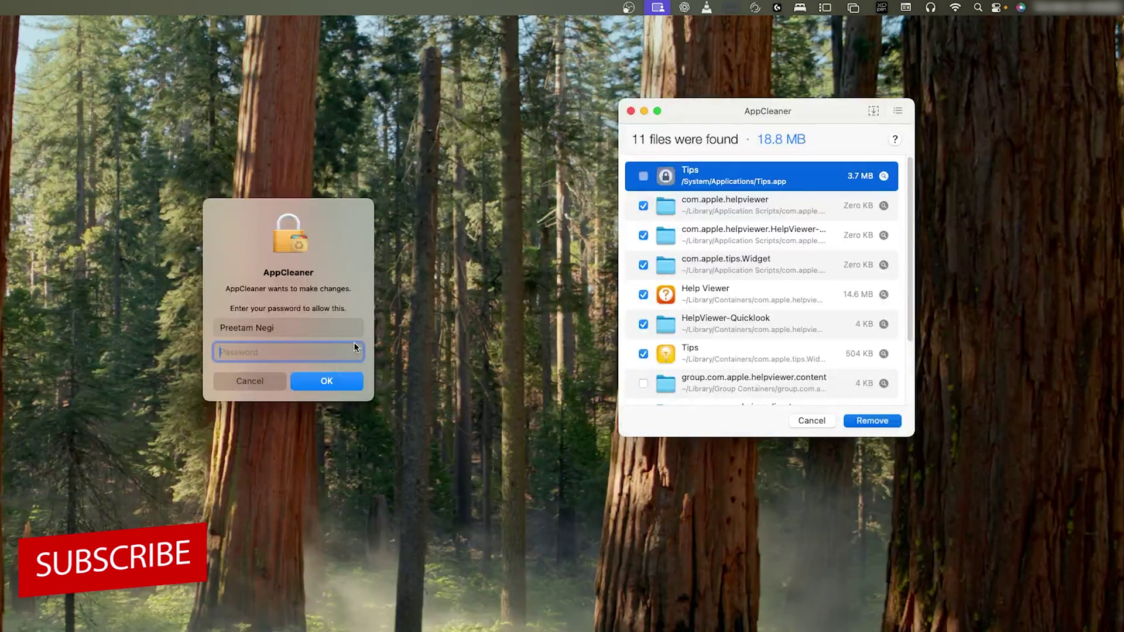
text(•••••••••)
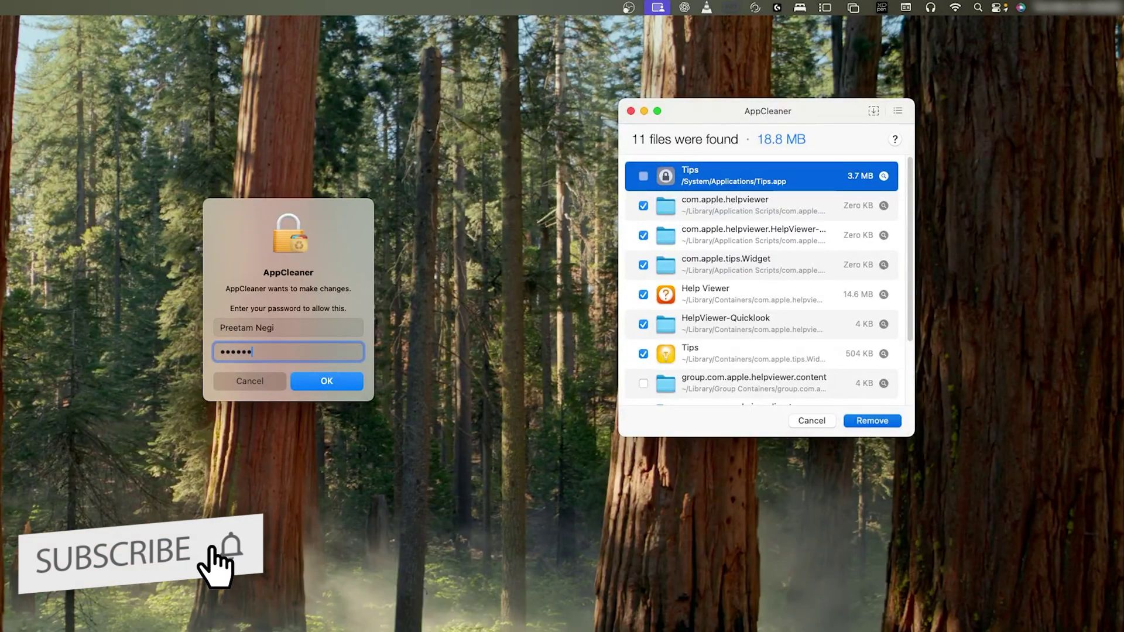
key(Return)
click(304, 350)
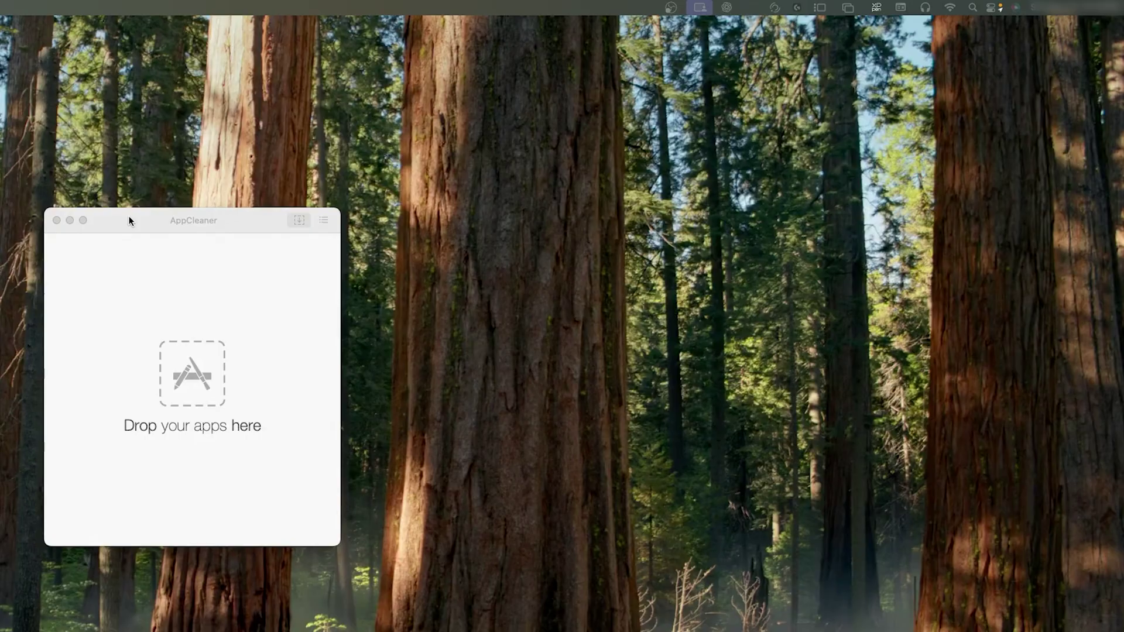
click(130, 221)
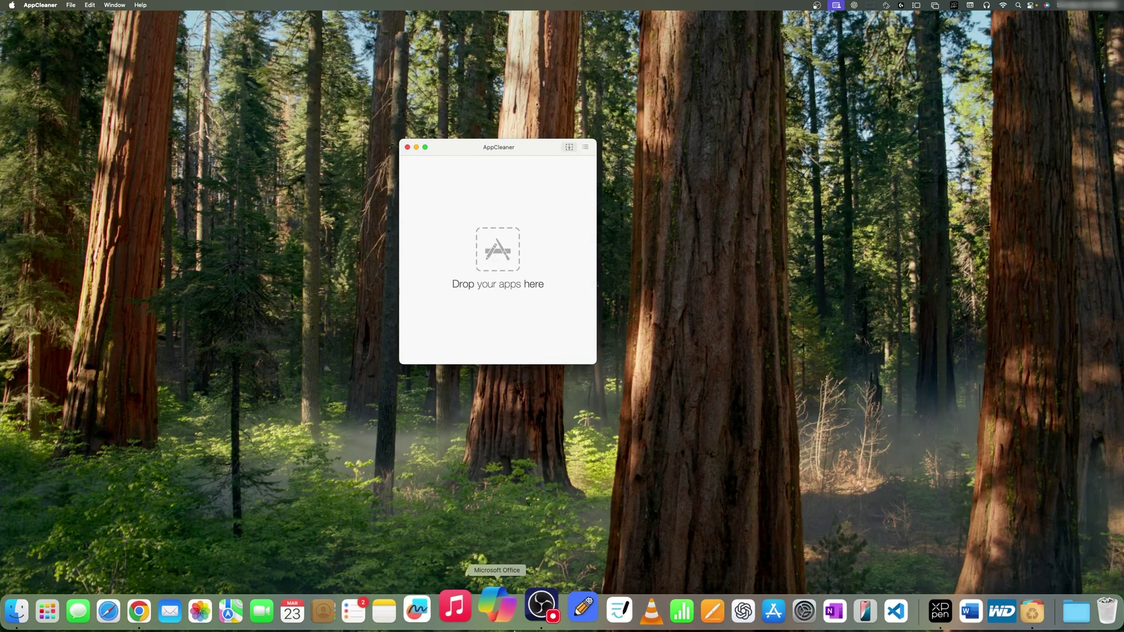
Step: Drag the Mos app from Launchpad's third page onto the AppCleaner window
click(59, 609)
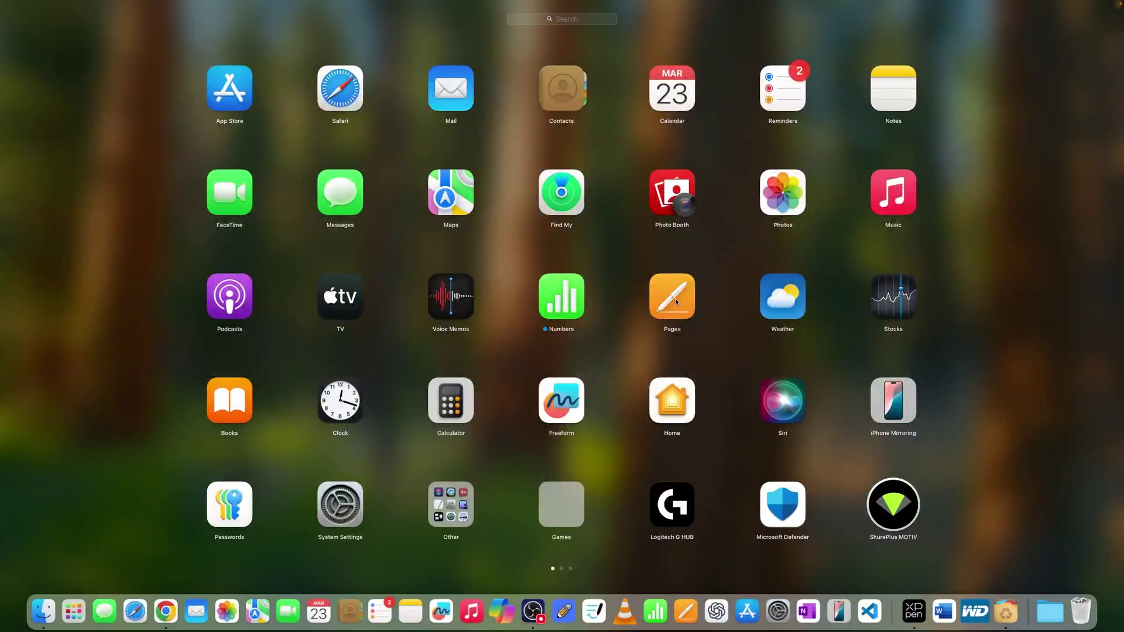
drag(927, 250, 410, 328)
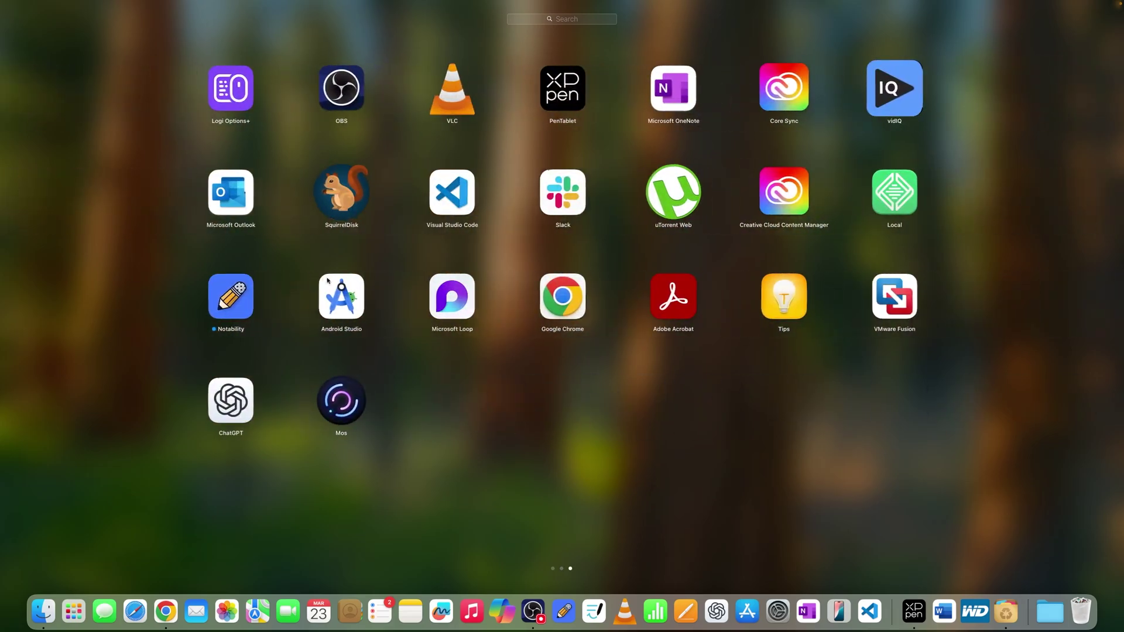
click(340, 398)
drag(340, 398, 1011, 604)
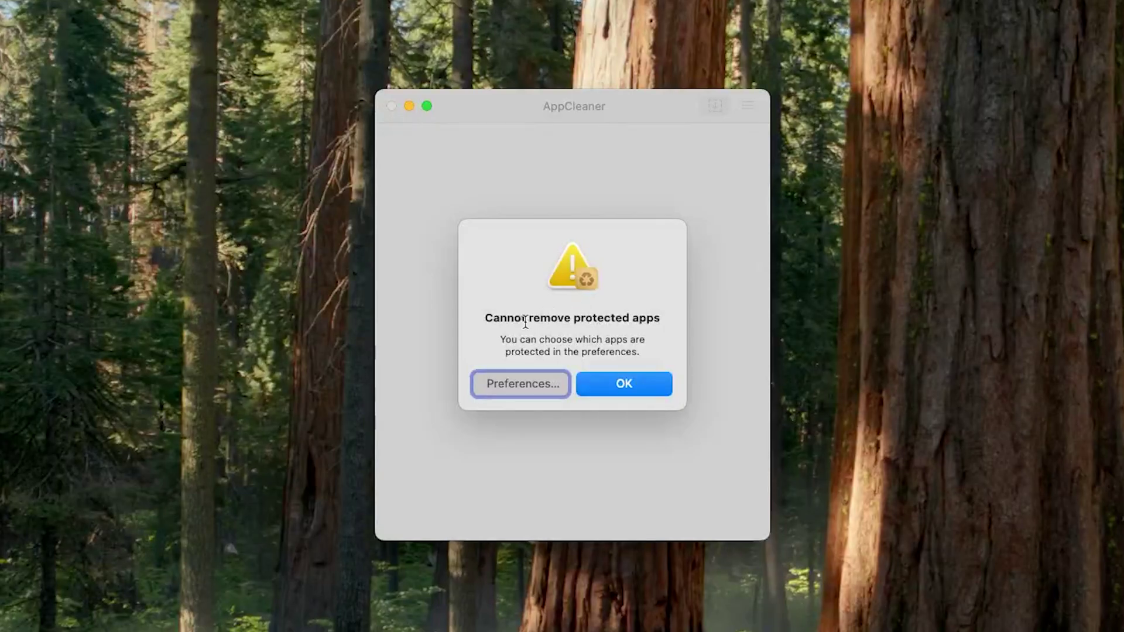
Step: Highlight the 'Cannot remove protected apps' warning and its line about choosing protected apps in preferences
drag(494, 318, 578, 320)
click(622, 321)
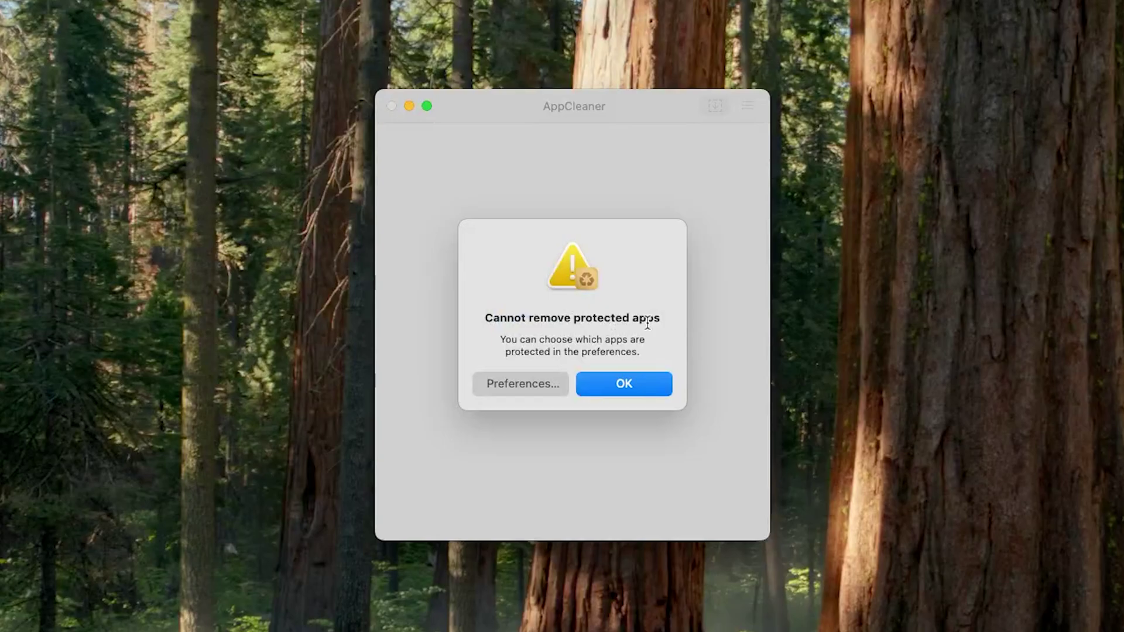
drag(518, 340, 649, 339)
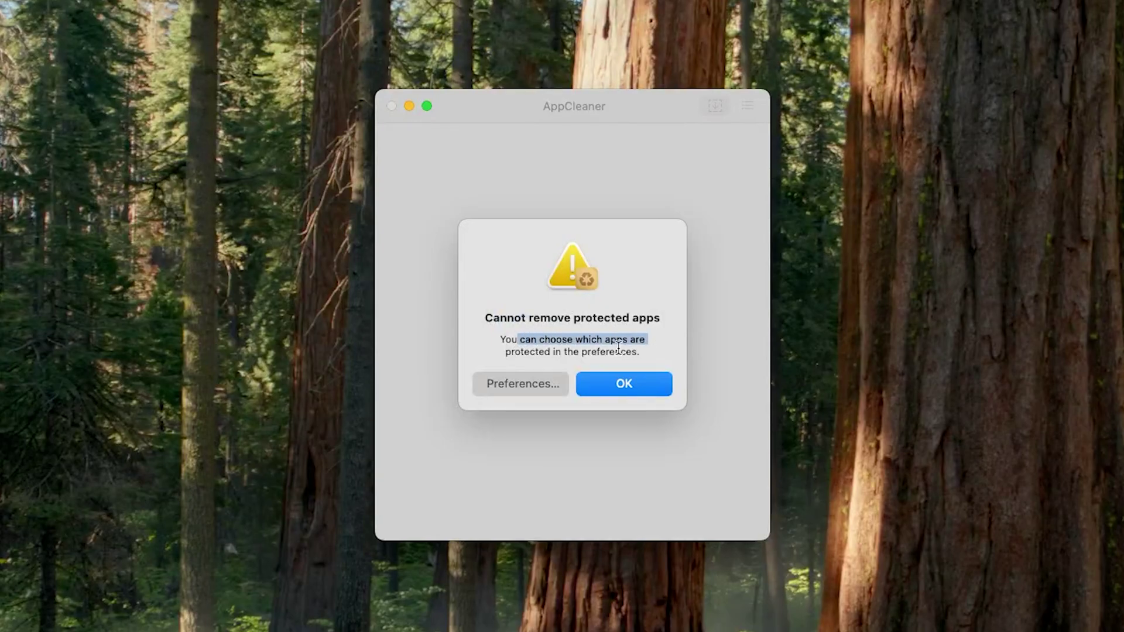
drag(580, 352, 621, 352)
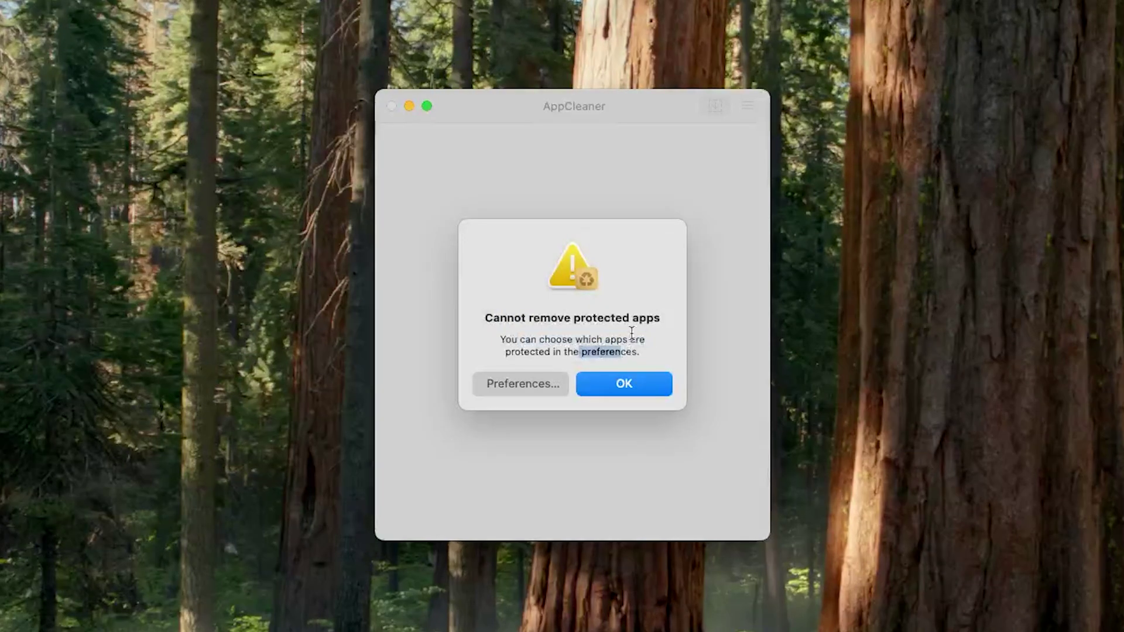
click(602, 318)
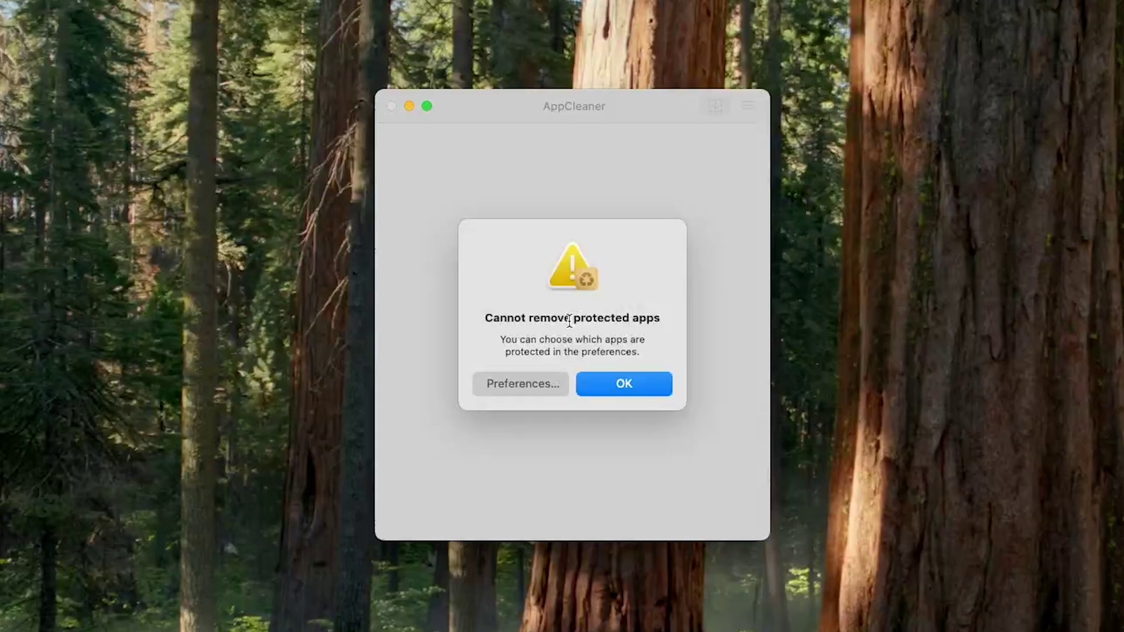
Step: From the alert's Preferences…, switch off 'Show protected apps' and 'Protect running apps', then close Preferences
click(520, 384)
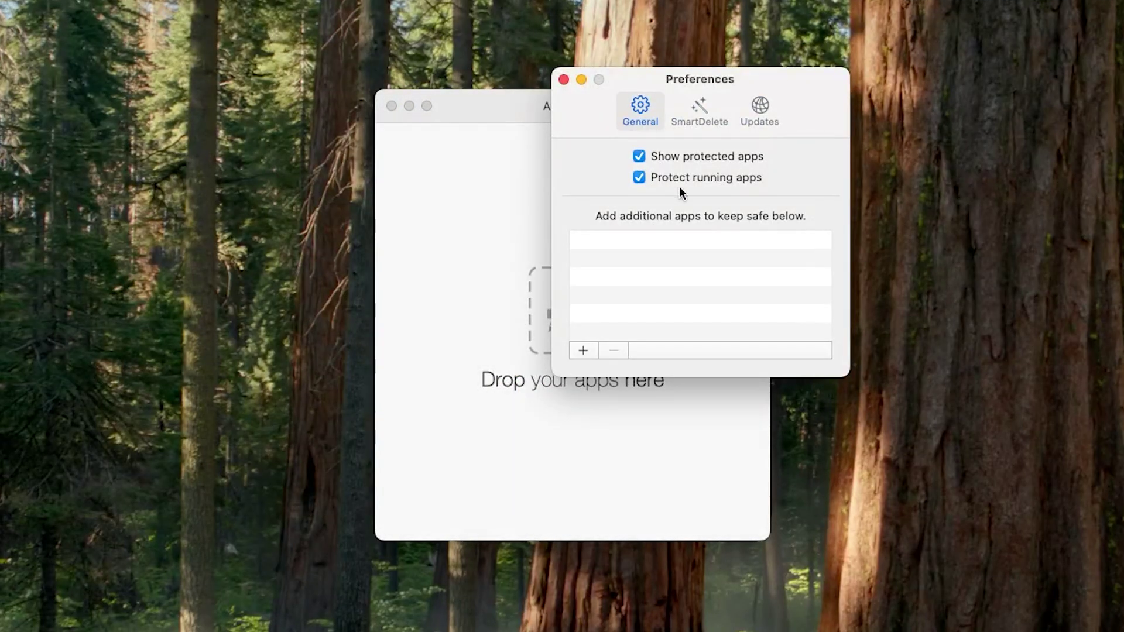
click(638, 157)
click(638, 178)
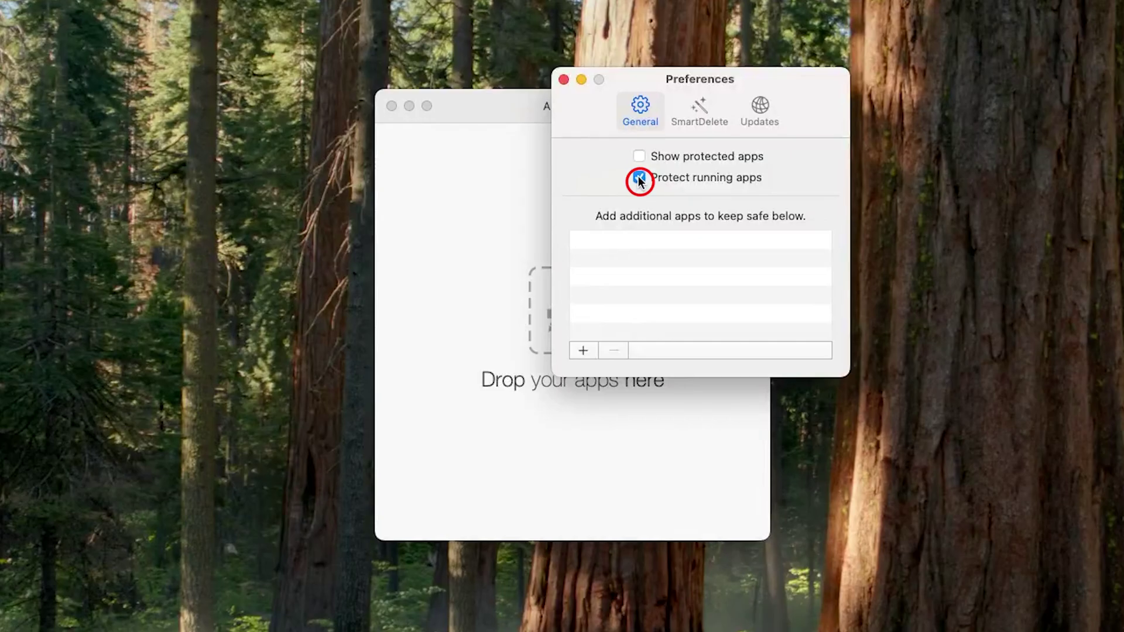
click(564, 79)
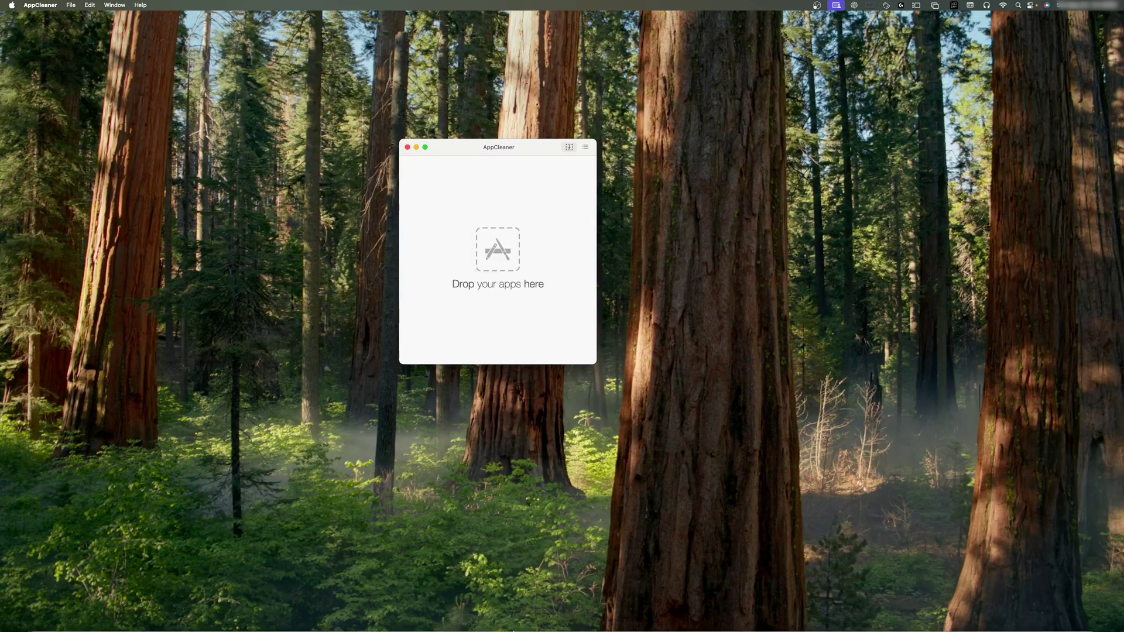
Step: Drop Mos from Launchpad onto AppCleaner and remove both files (app plus com.caldis.Mos.plist, 19.1 MB)
mouse_move(350, 630)
click(64, 612)
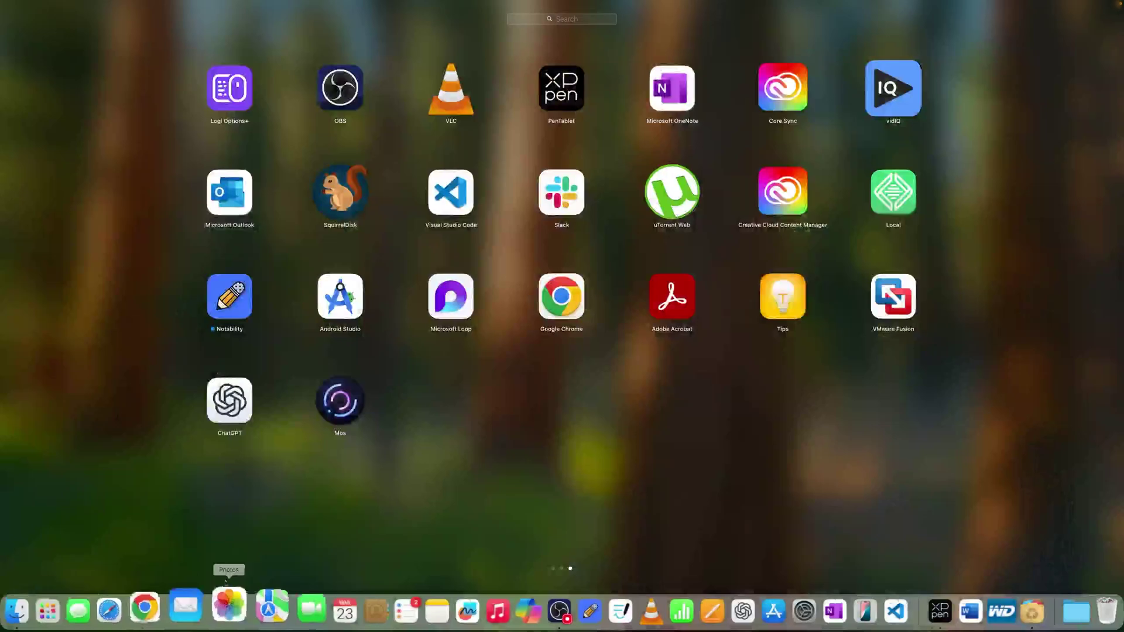
drag(357, 402, 1013, 596)
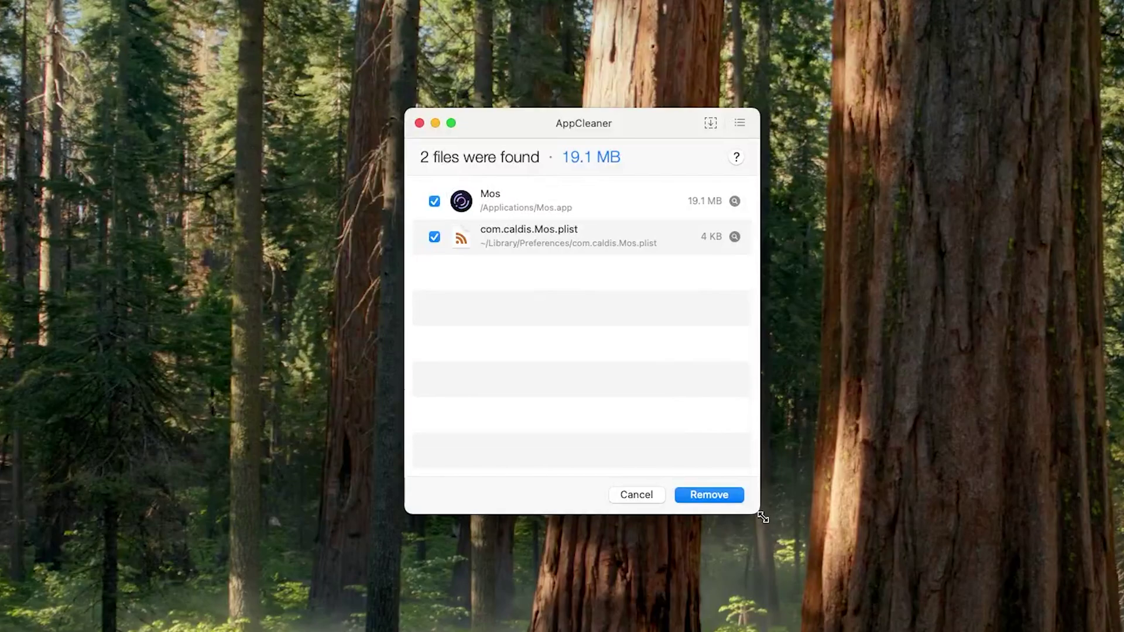
click(726, 498)
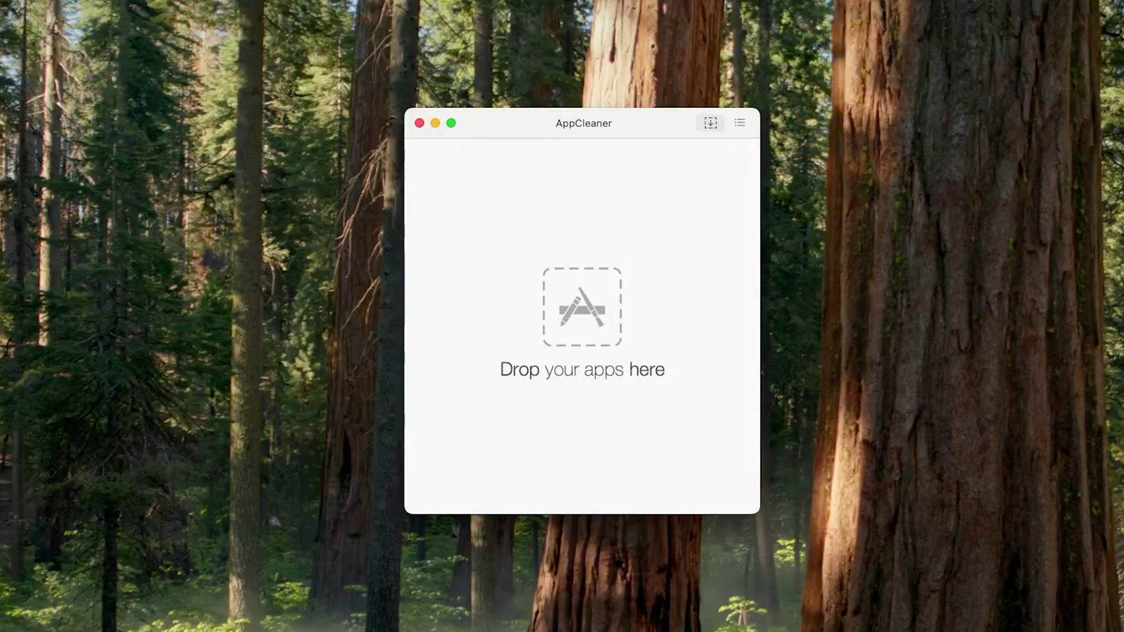